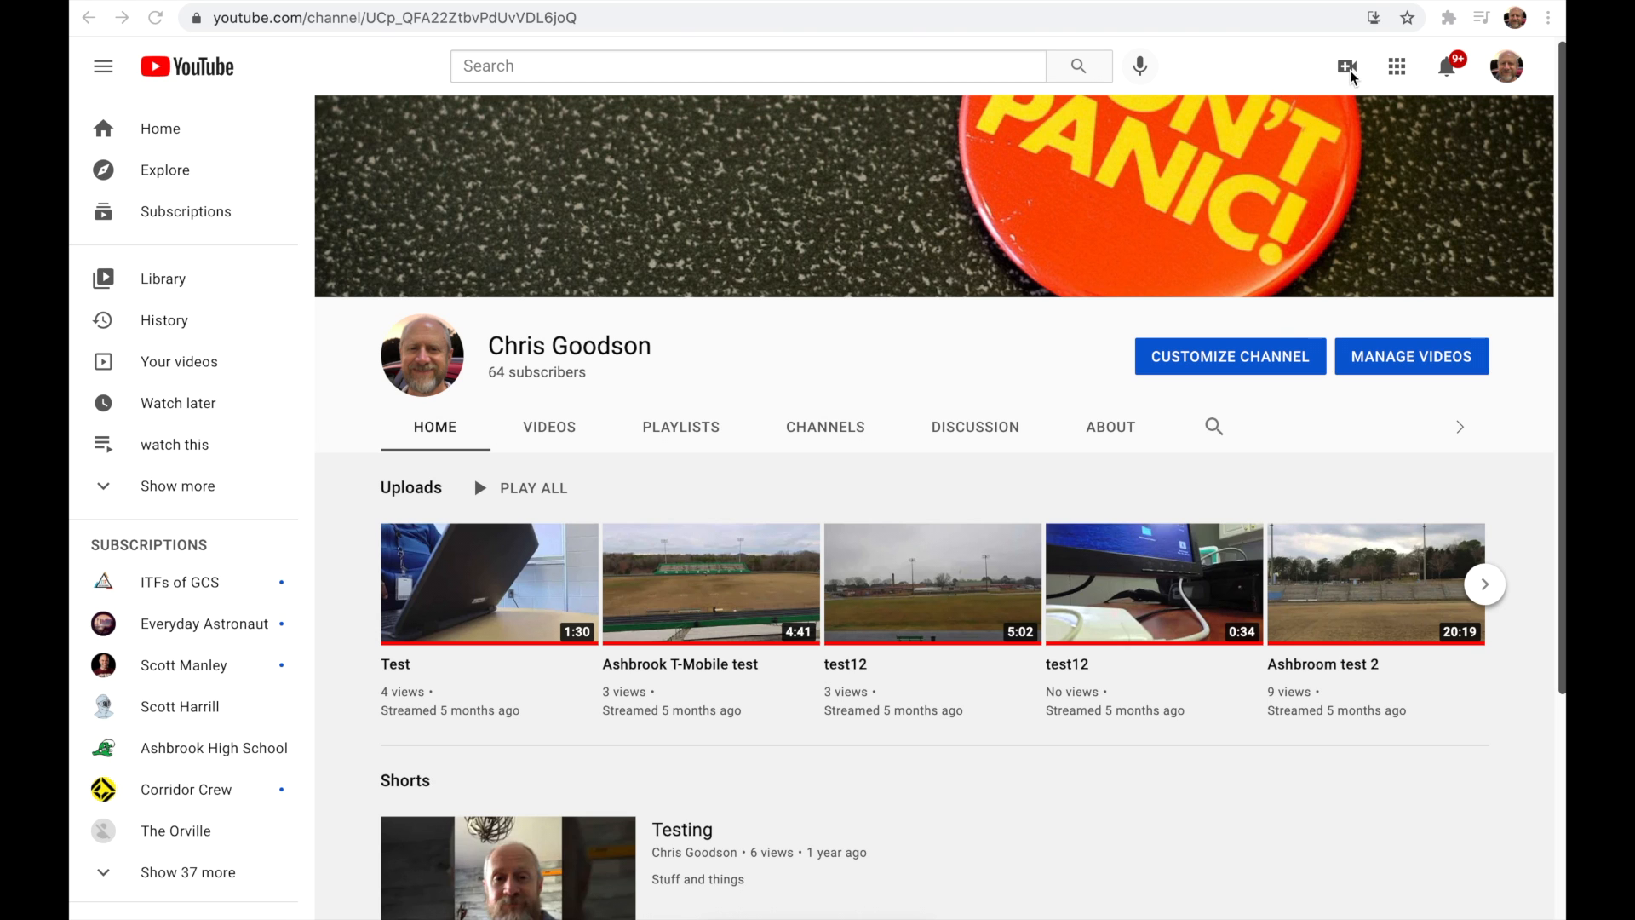
# Step: Start a new video upload to the channel and add test video.MOV from the Downloads folder
pyautogui.click(1349, 75)
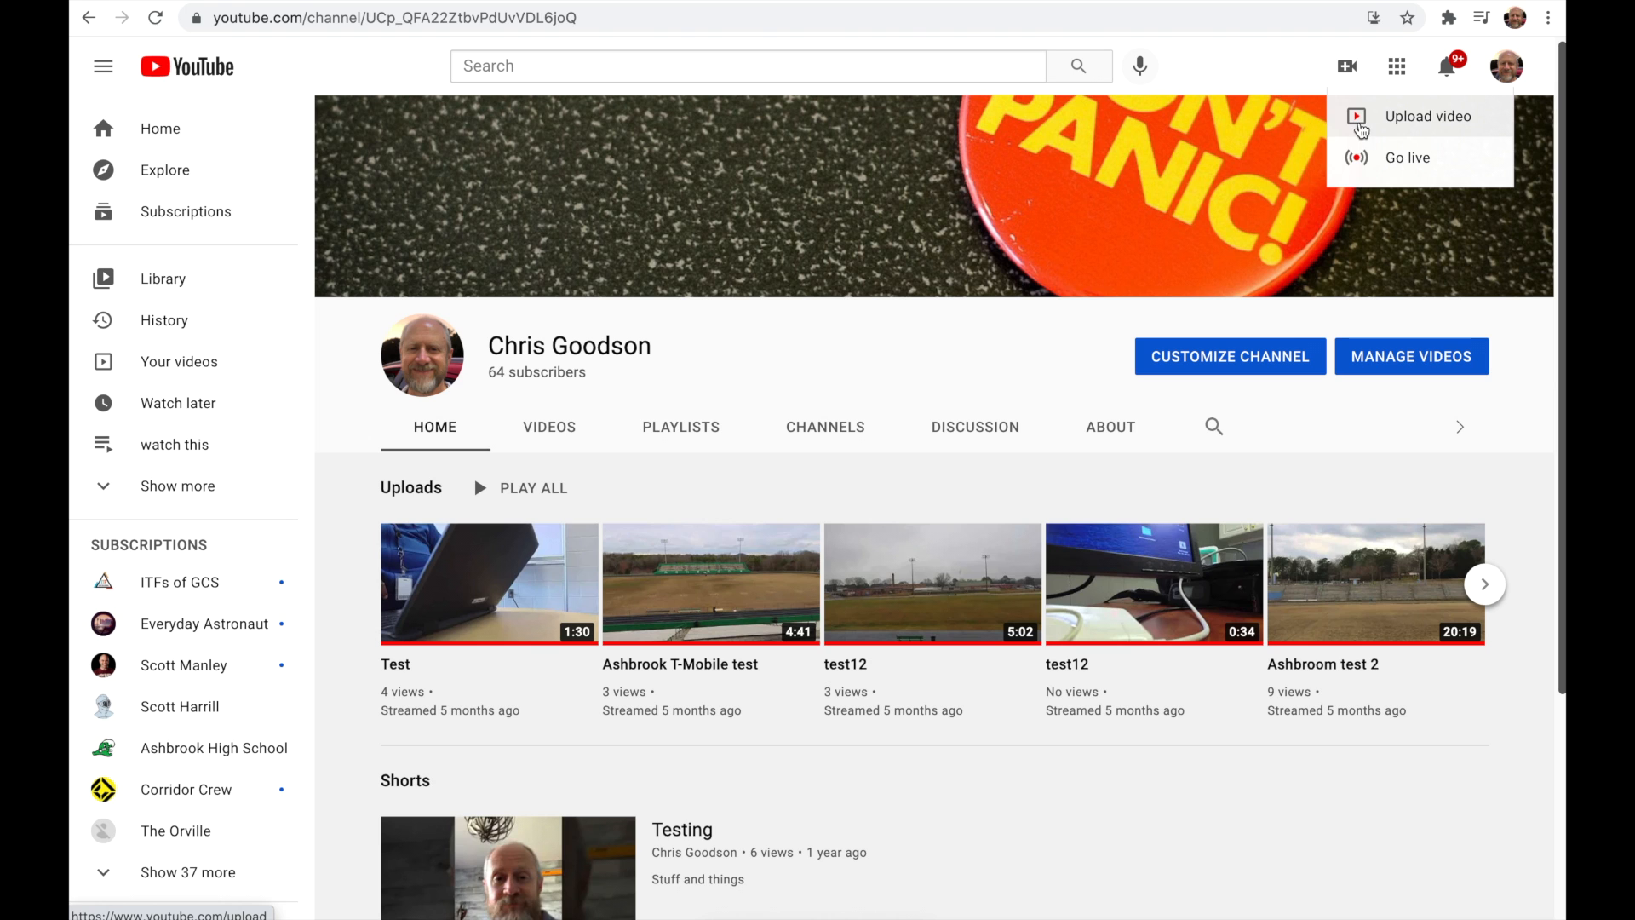
pyautogui.click(1359, 129)
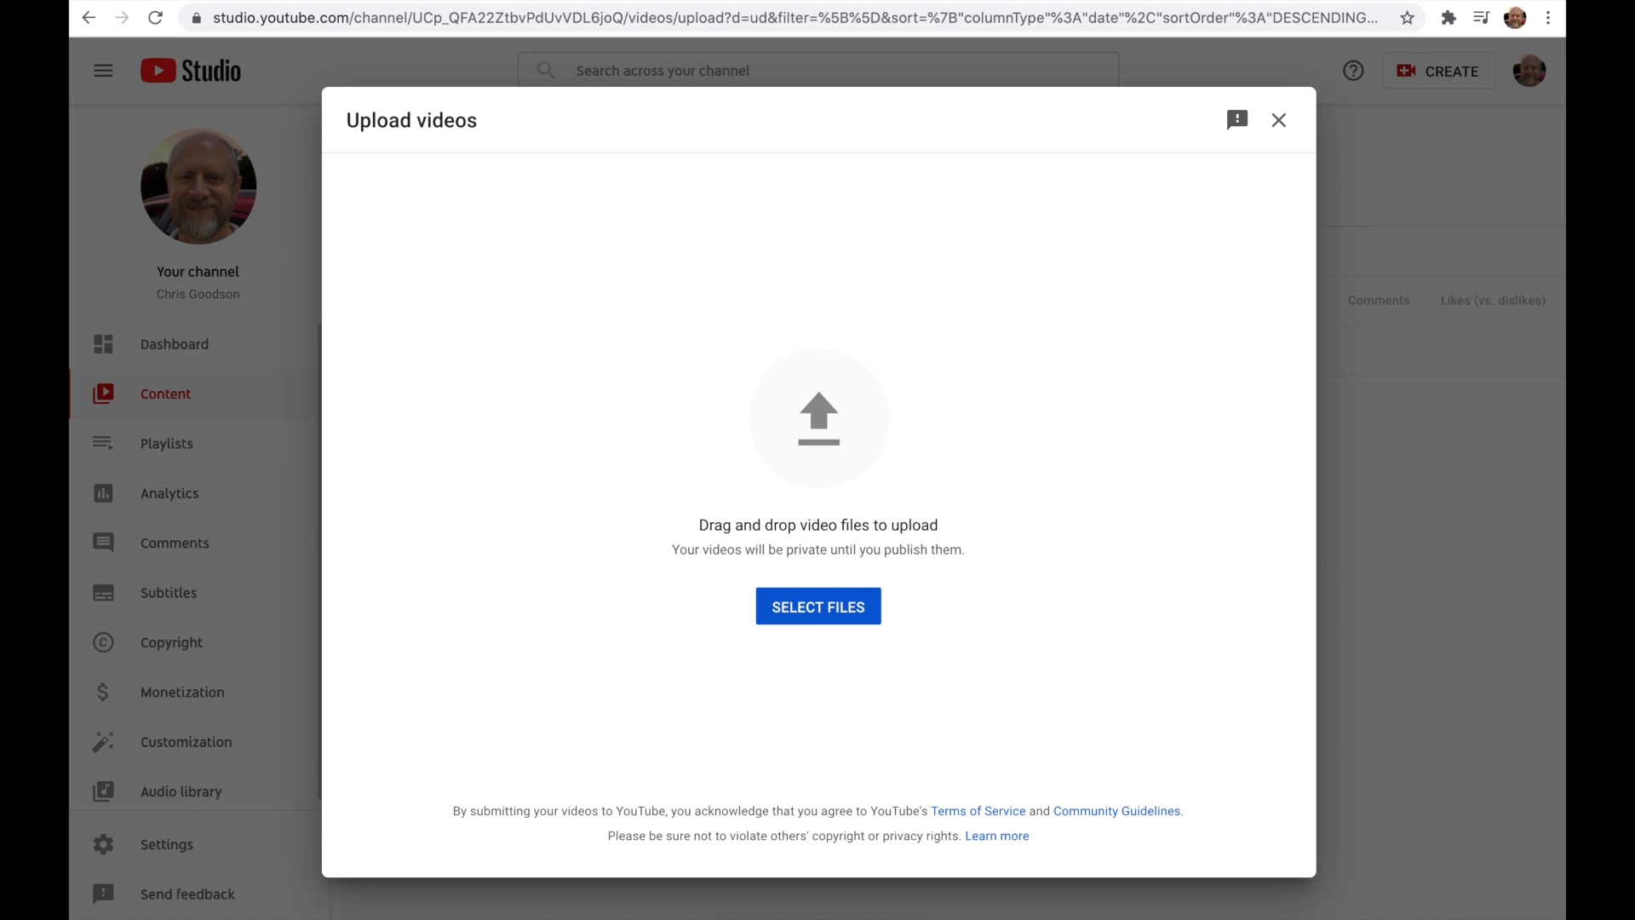
pyautogui.moveTo(1566, 341); pyautogui.dragTo(1102, 148)
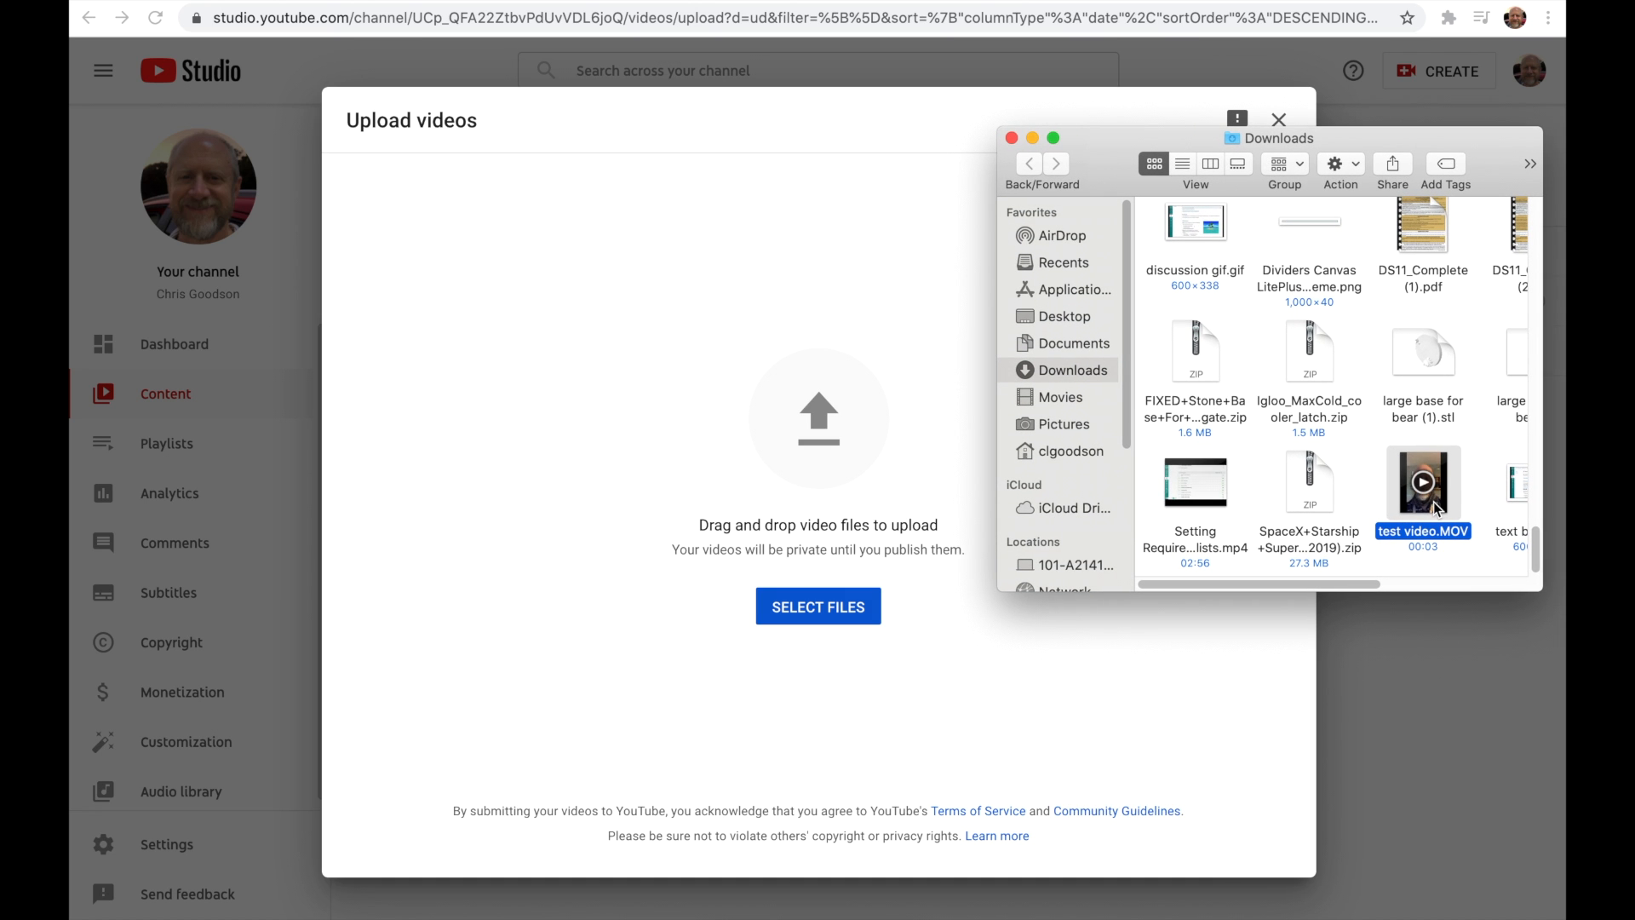
pyautogui.moveTo(1433, 502); pyautogui.dragTo(872, 449)
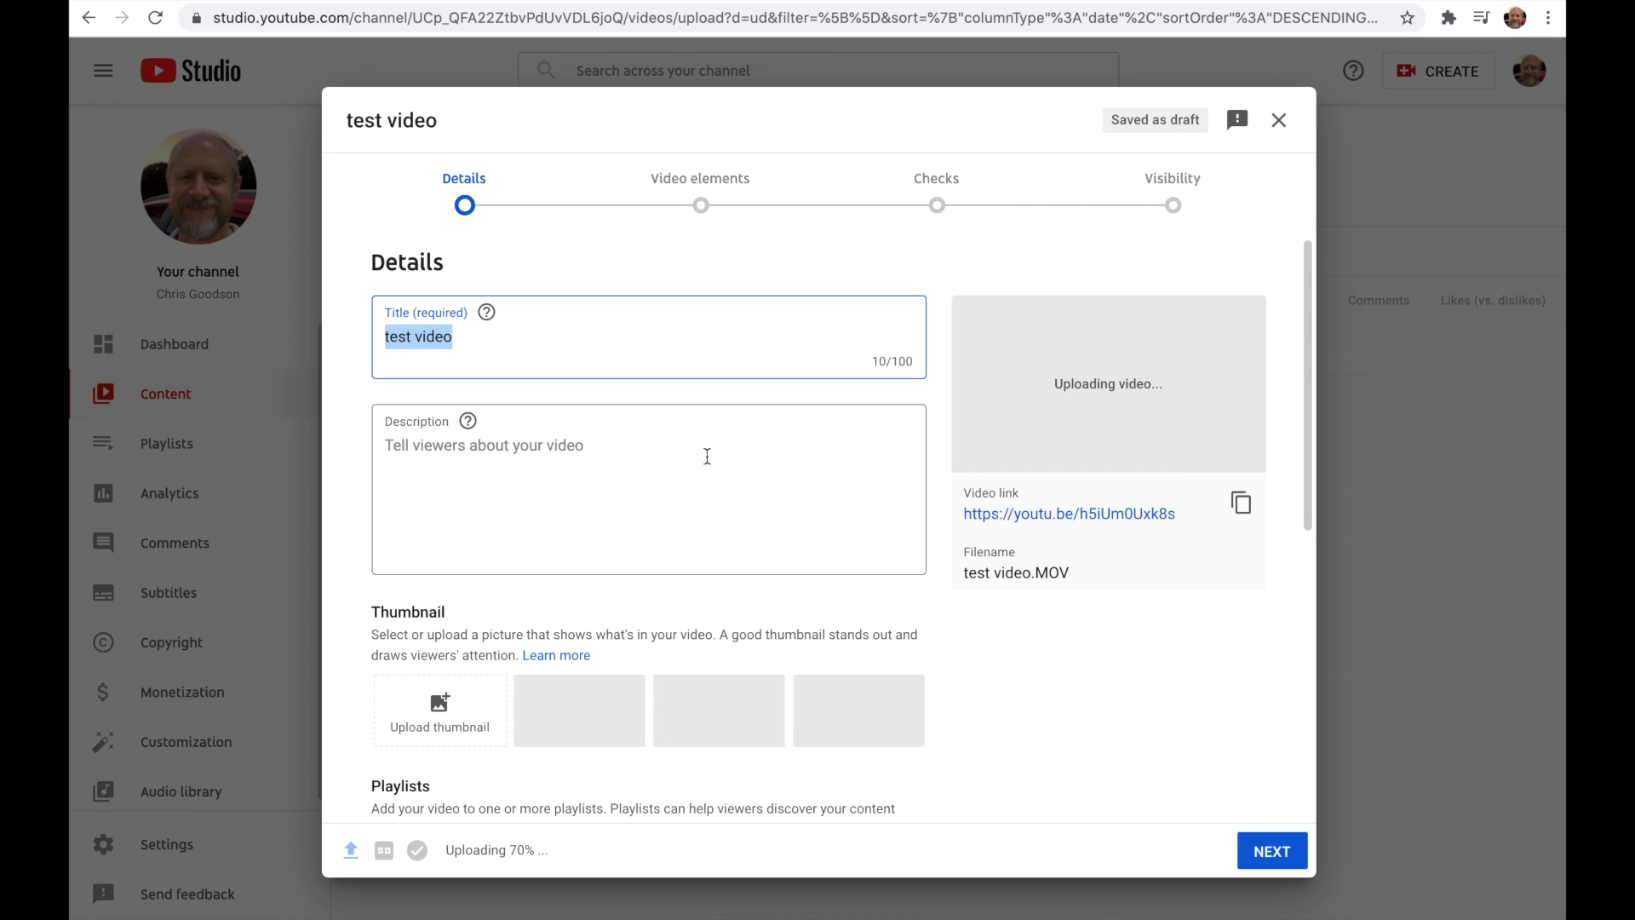
# Step: Enter "this is a video" as the video's description
pyautogui.click(459, 452)
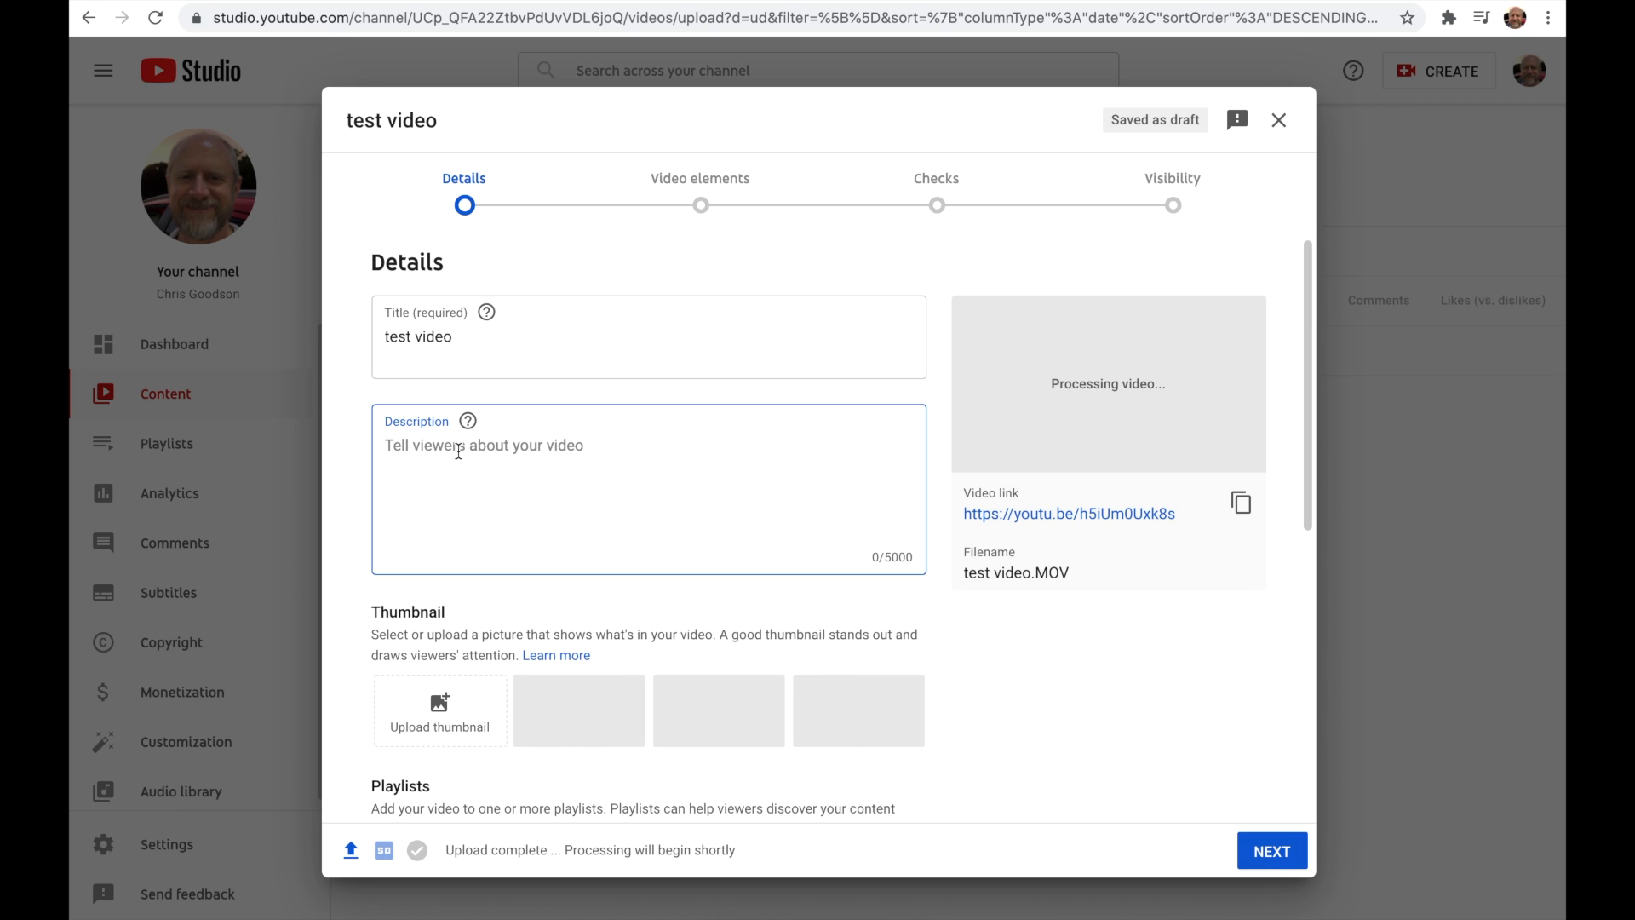
pyautogui.write('this')
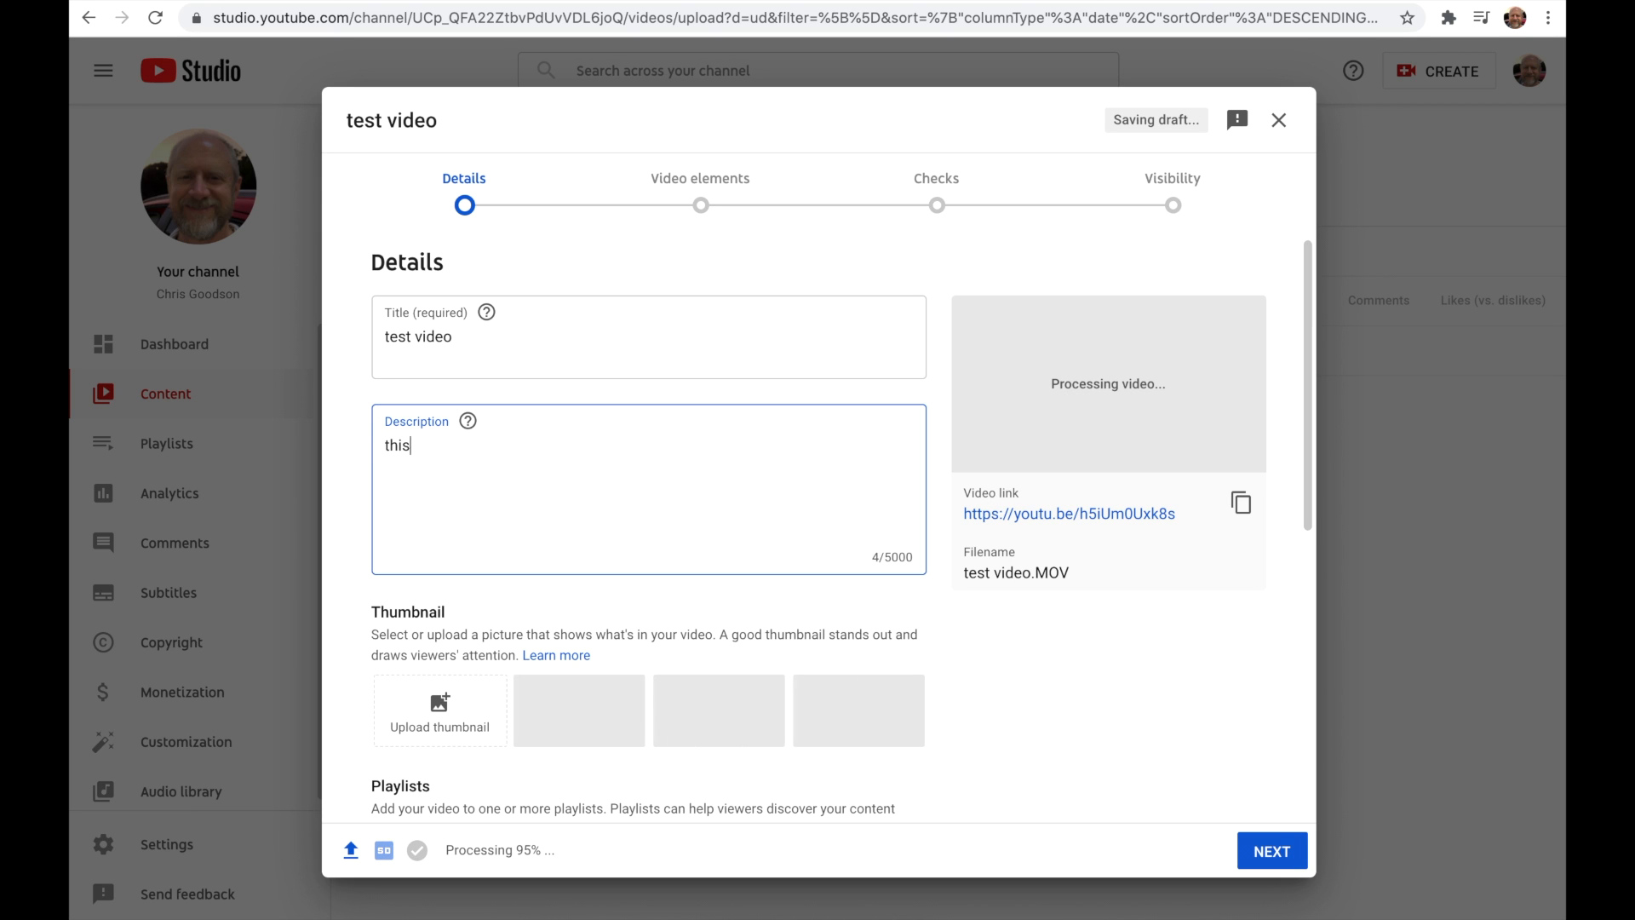
pyautogui.write(' is a video')
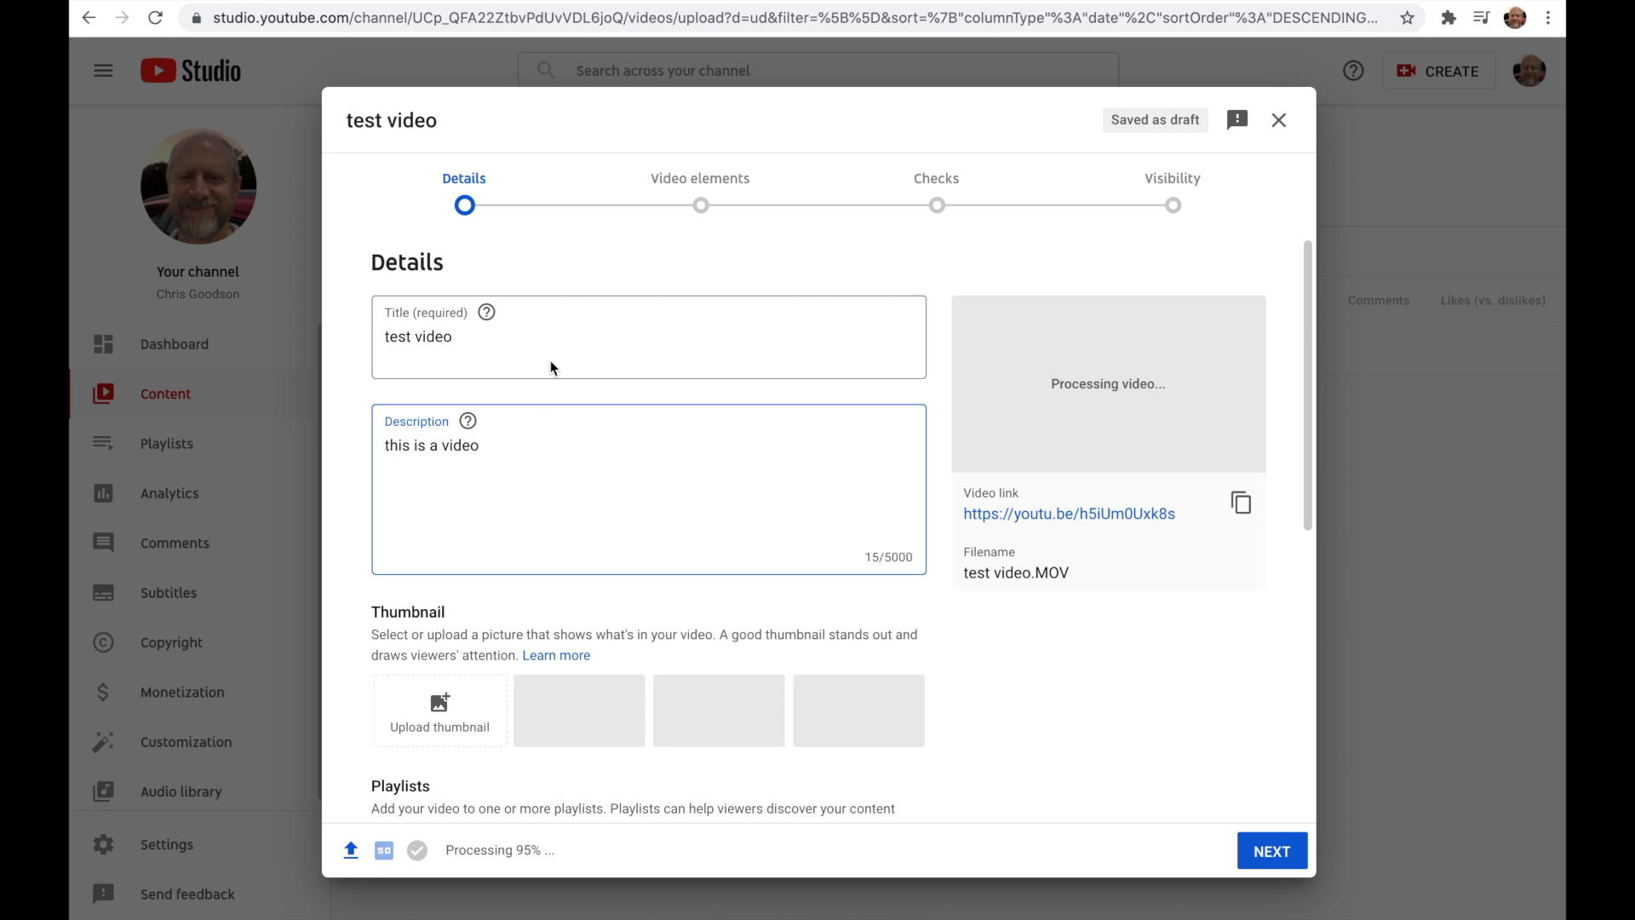
# Step: Add the video to the playlists Favorites and This is my playlist
pyautogui.scroll(-3, 522, 482)
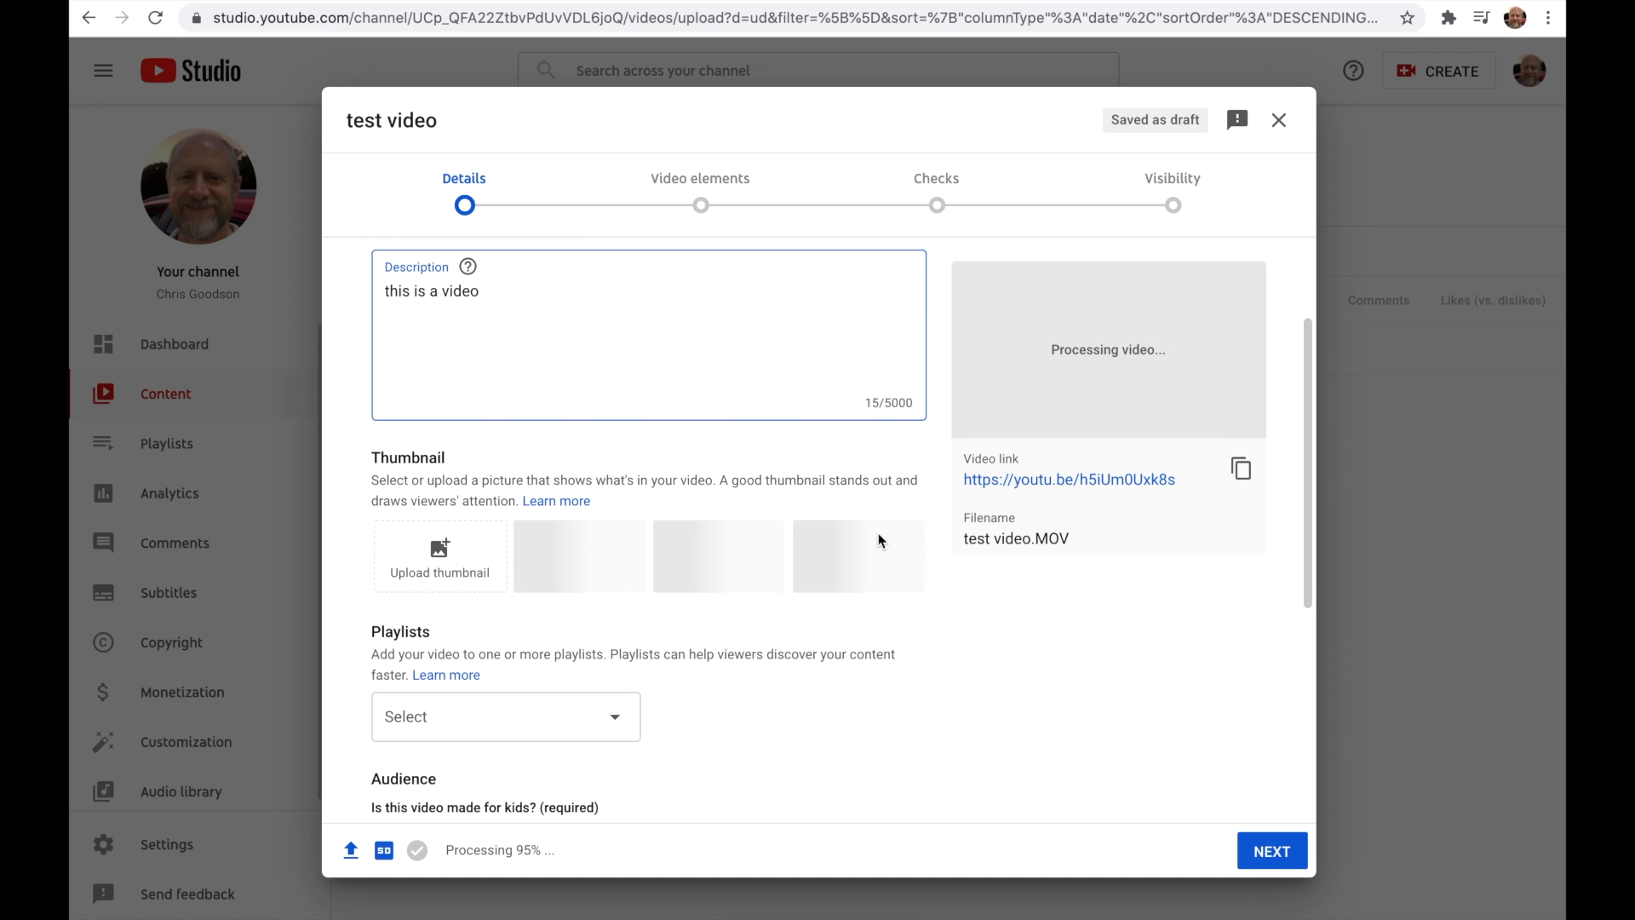
pyautogui.scroll(-4, 521, 535)
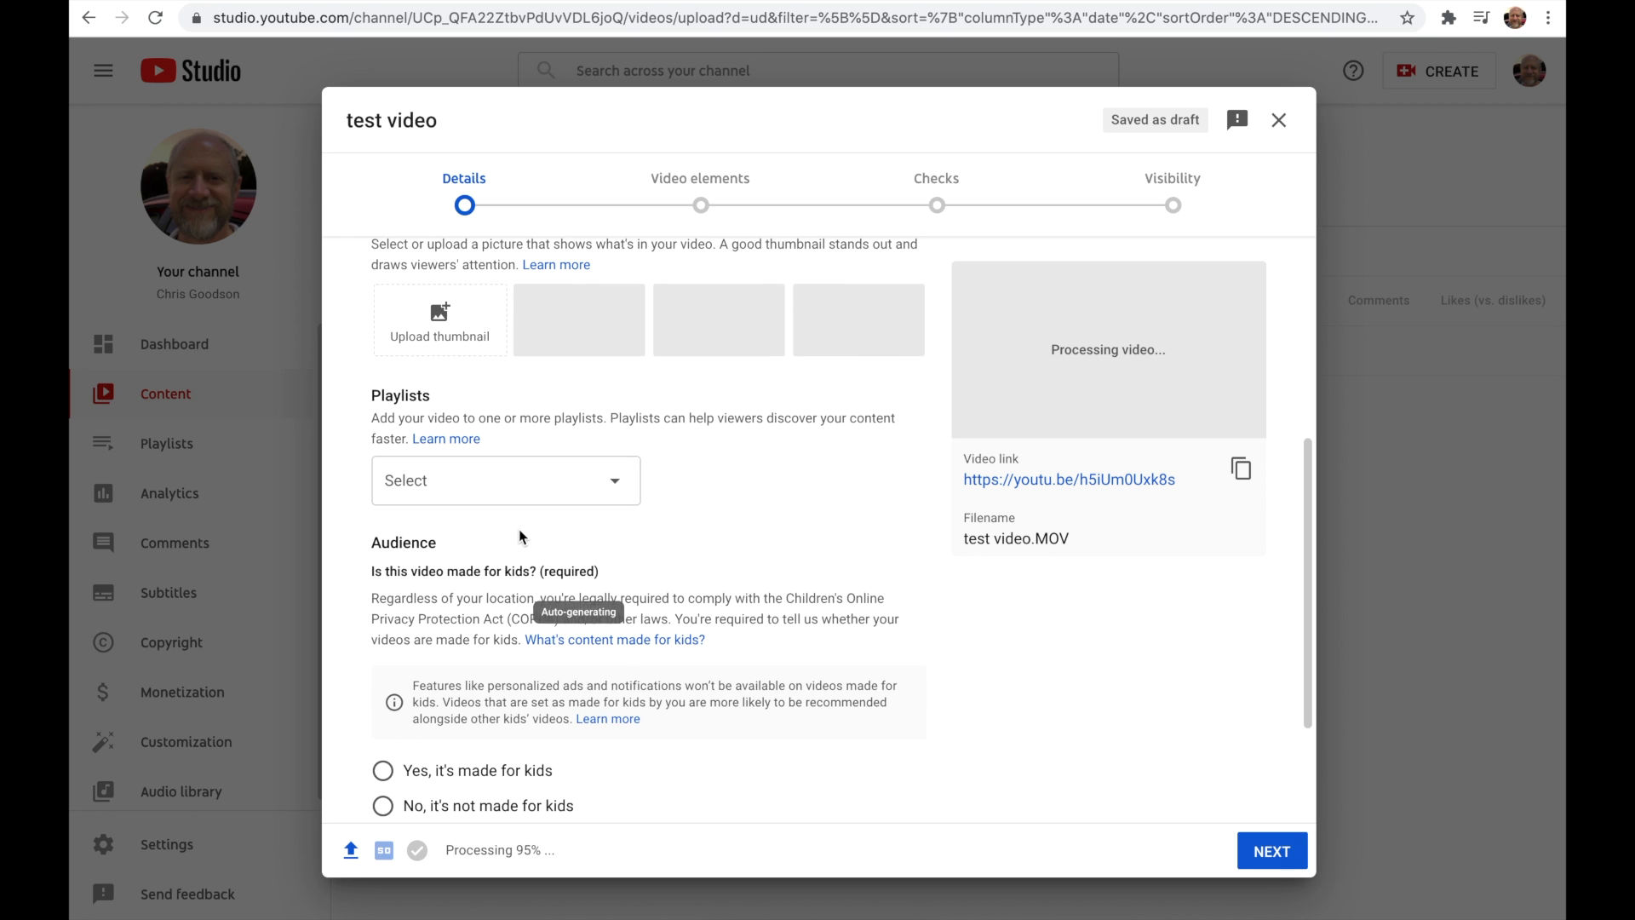
pyautogui.click(612, 489)
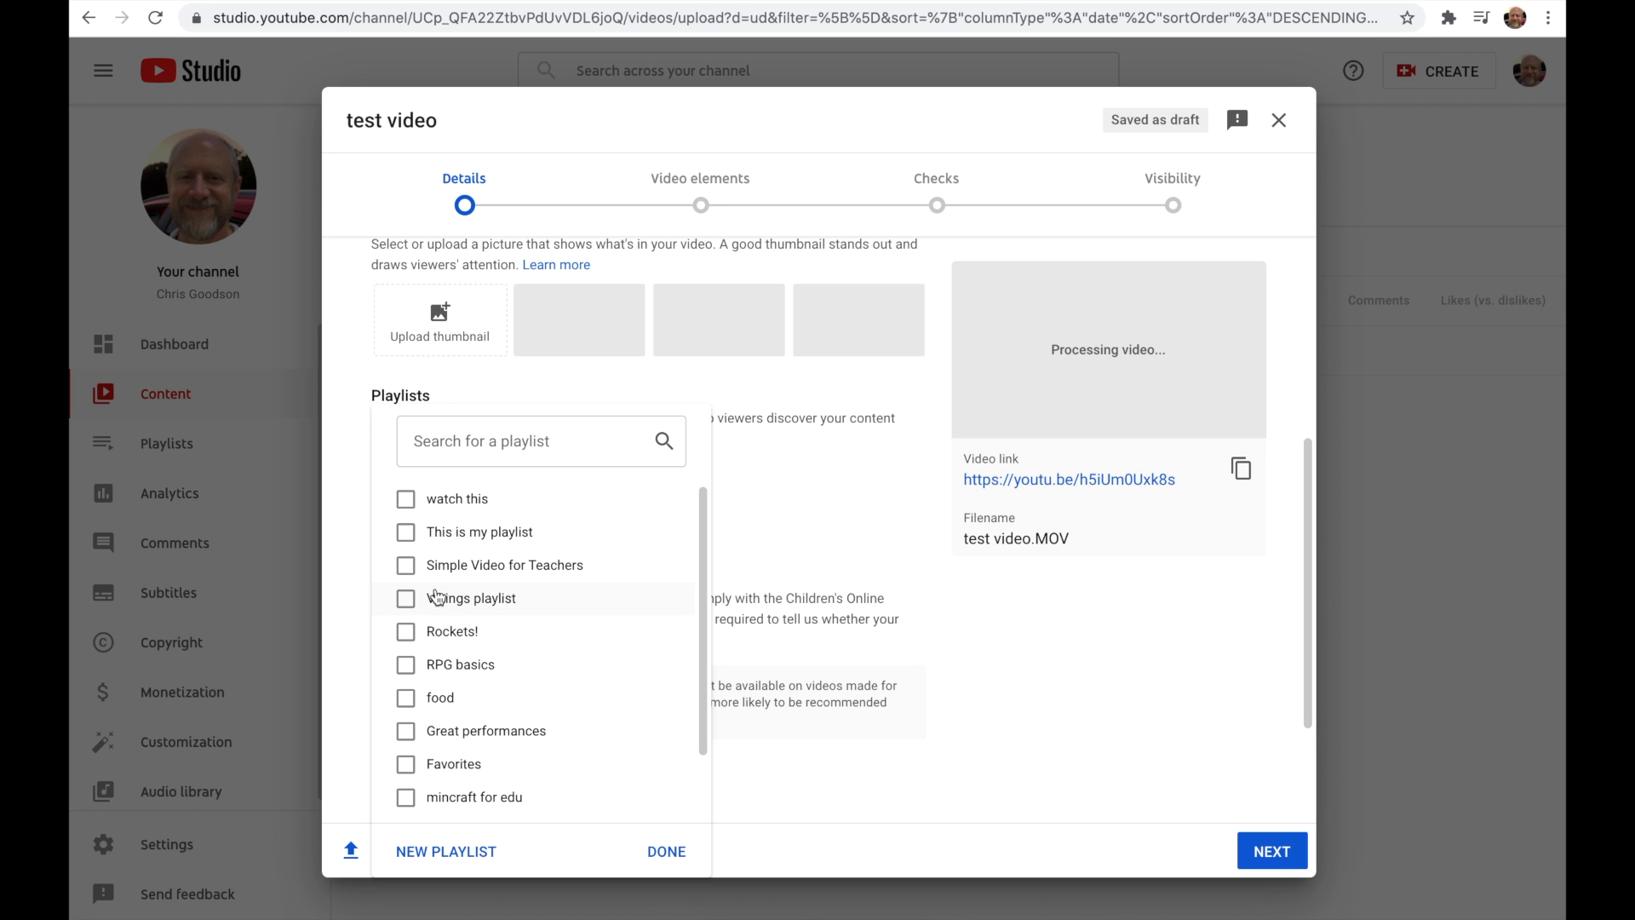
pyautogui.click(406, 776)
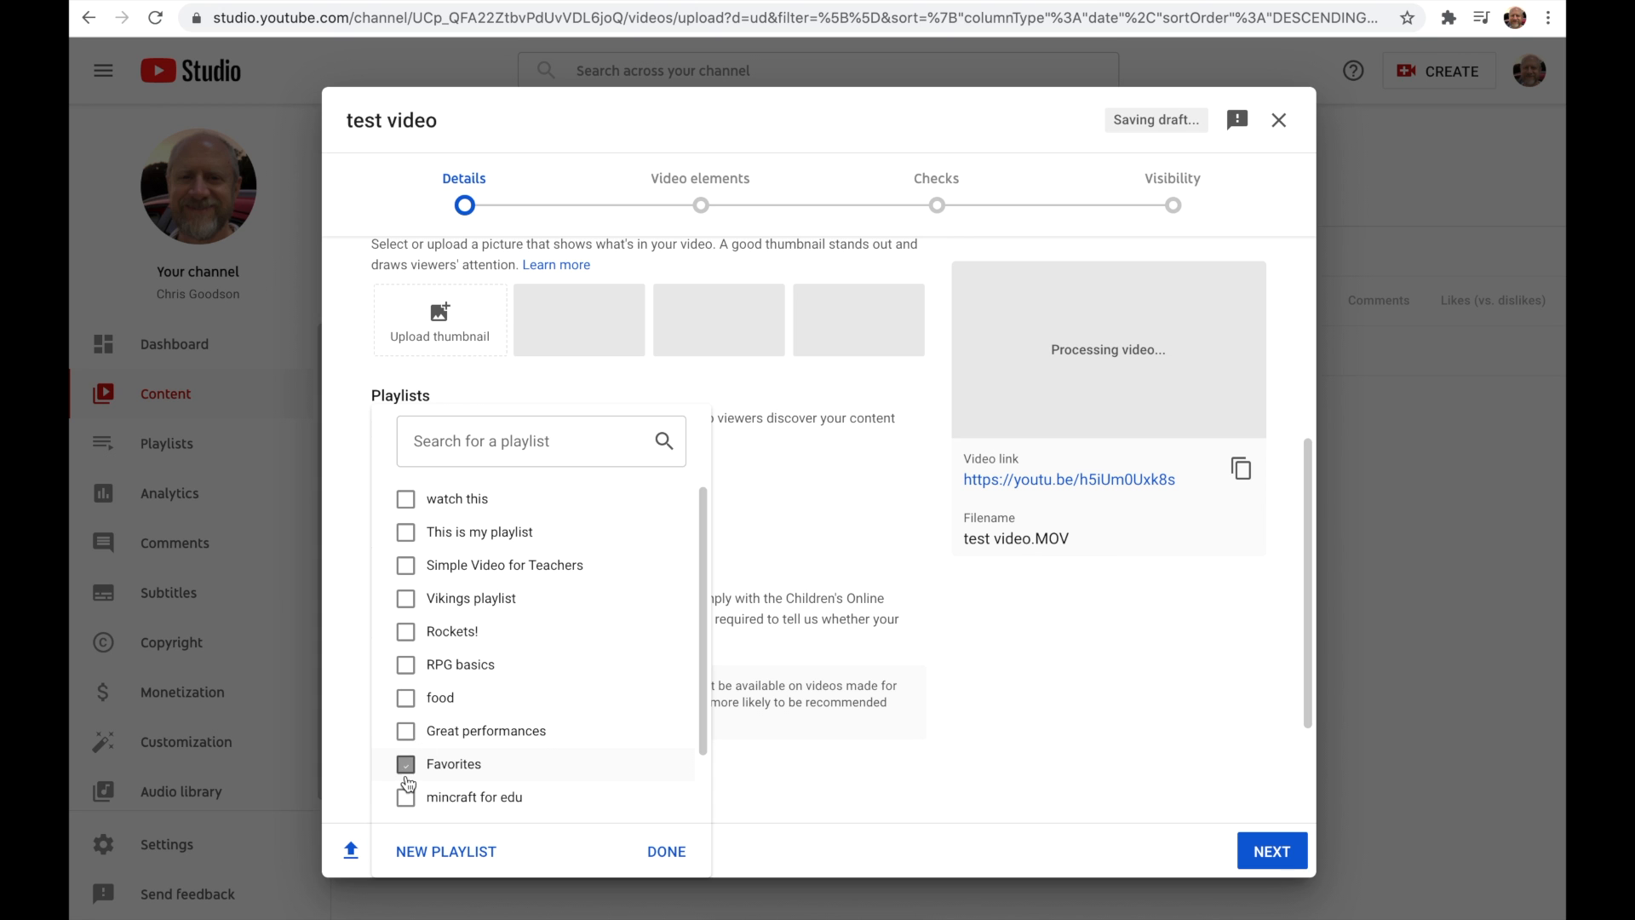
pyautogui.click(406, 528)
pyautogui.click(667, 850)
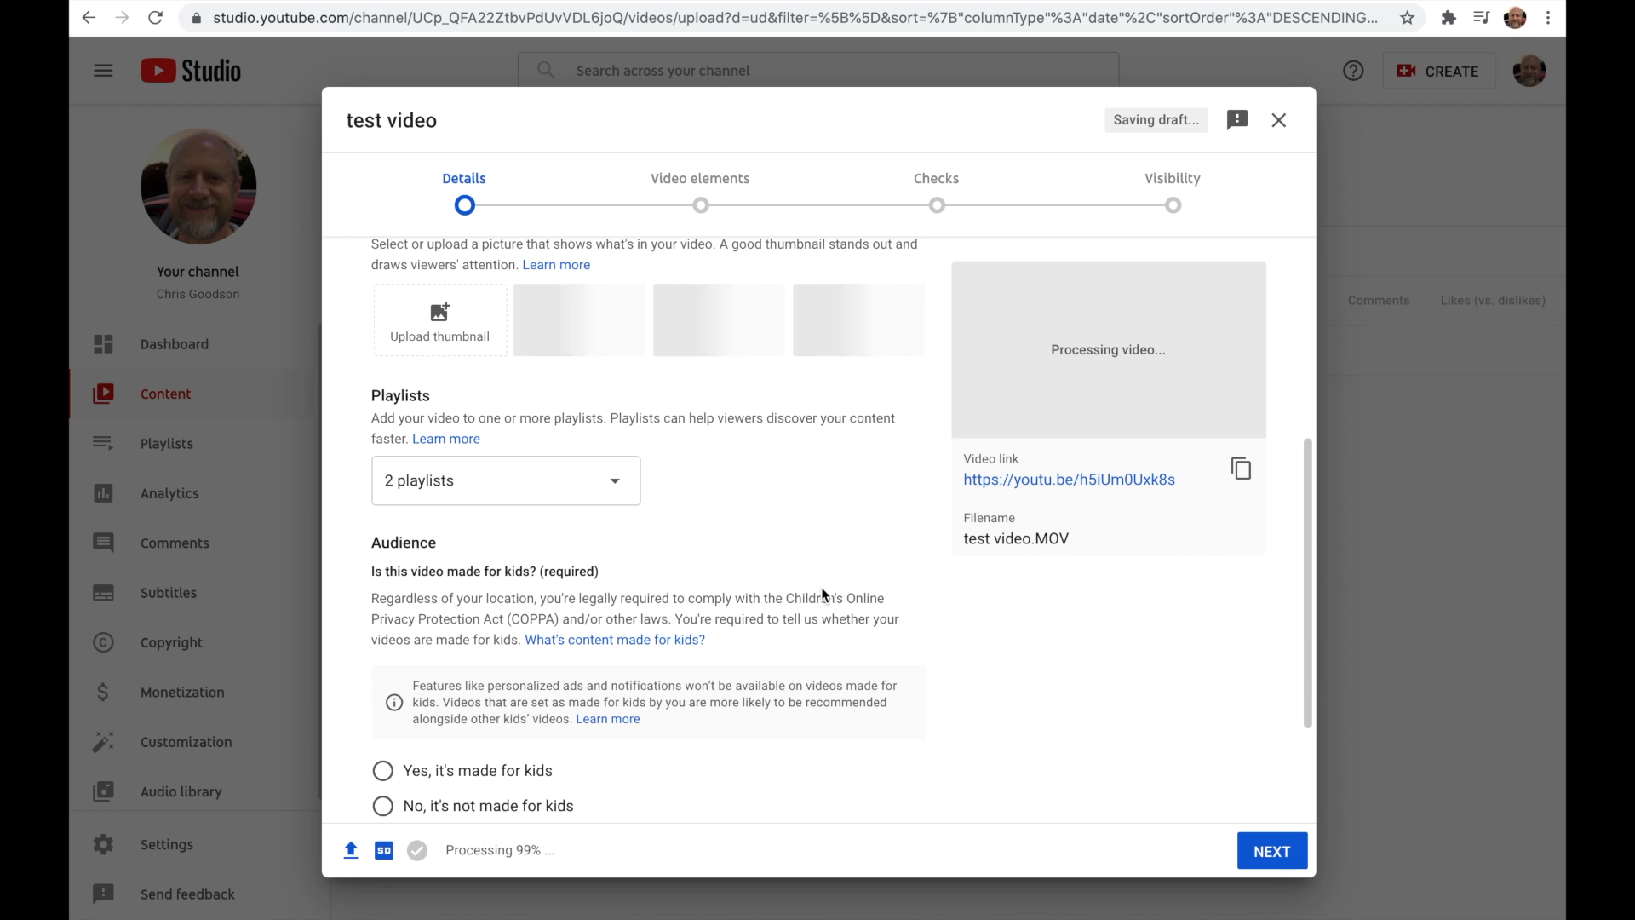
# Step: Mark the video as not made for kids and continue to the video elements
pyautogui.scroll(-1, 821, 586)
pyautogui.scroll(-3, 823, 593)
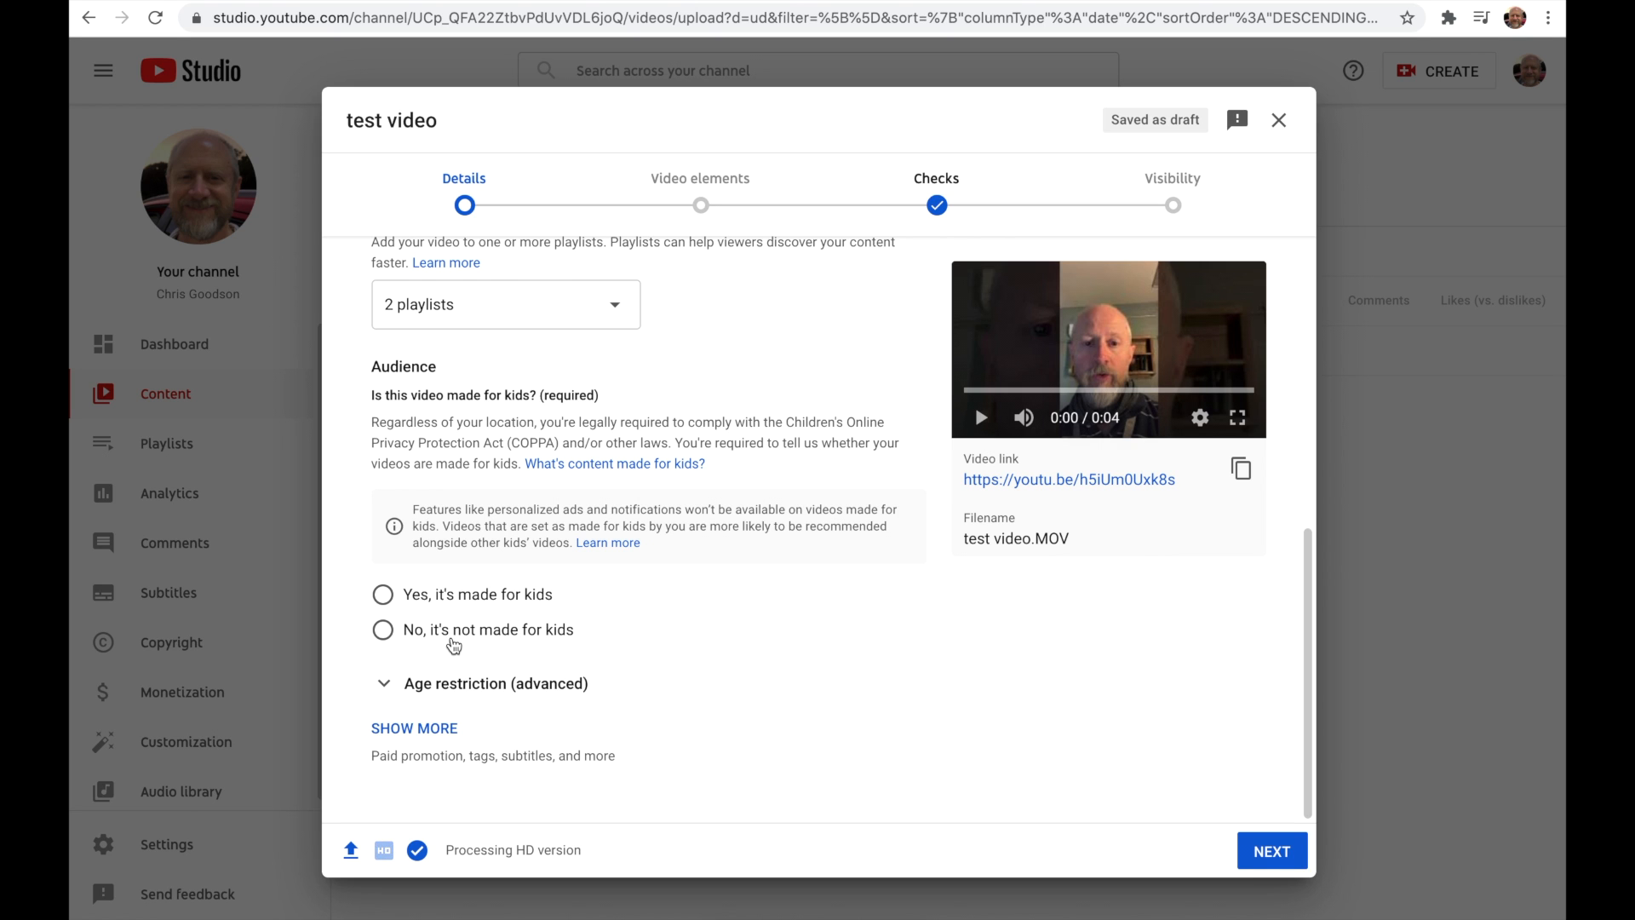
pyautogui.click(453, 643)
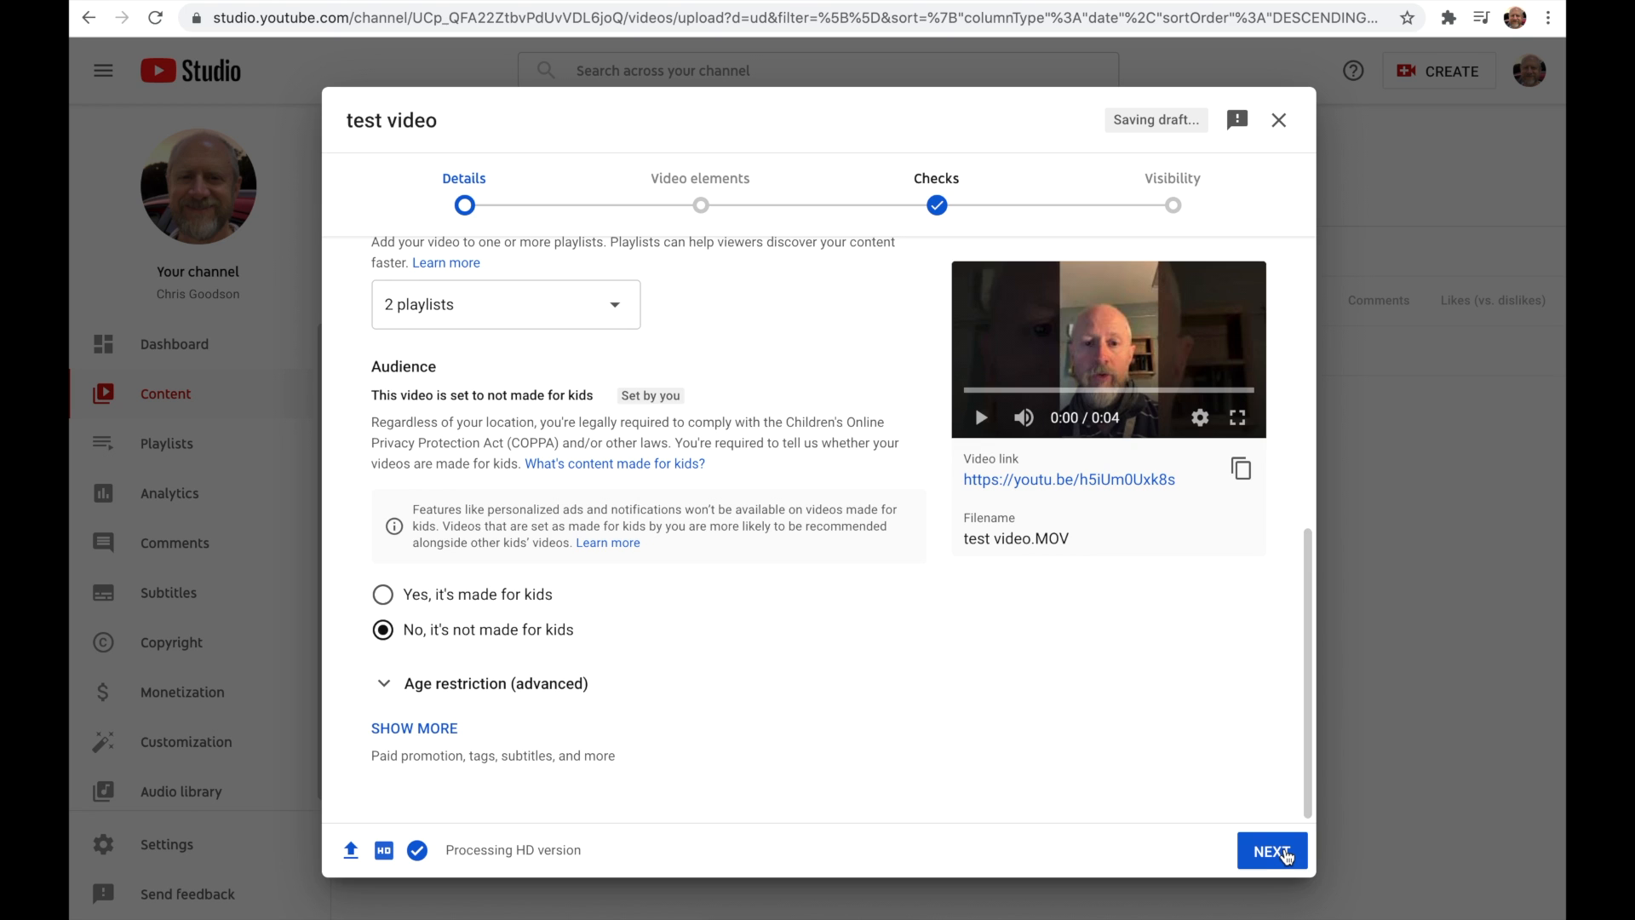
pyautogui.click(1286, 856)
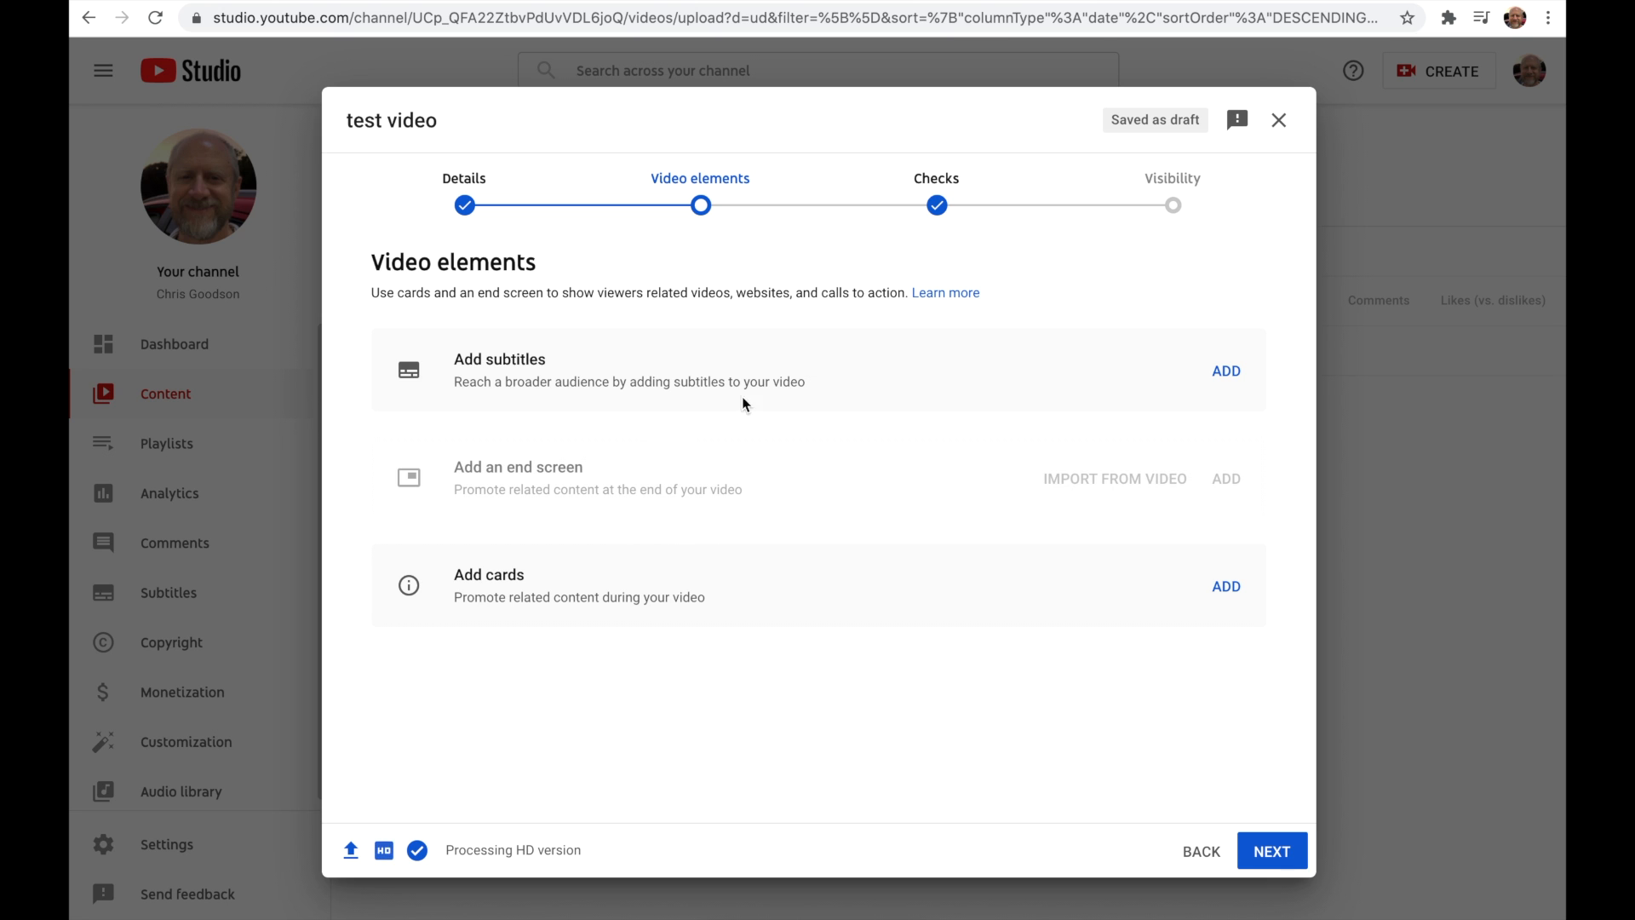
# Step: Skip the video elements, dismiss the introduction to checks and continue to the visibility settings
pyautogui.click(1277, 854)
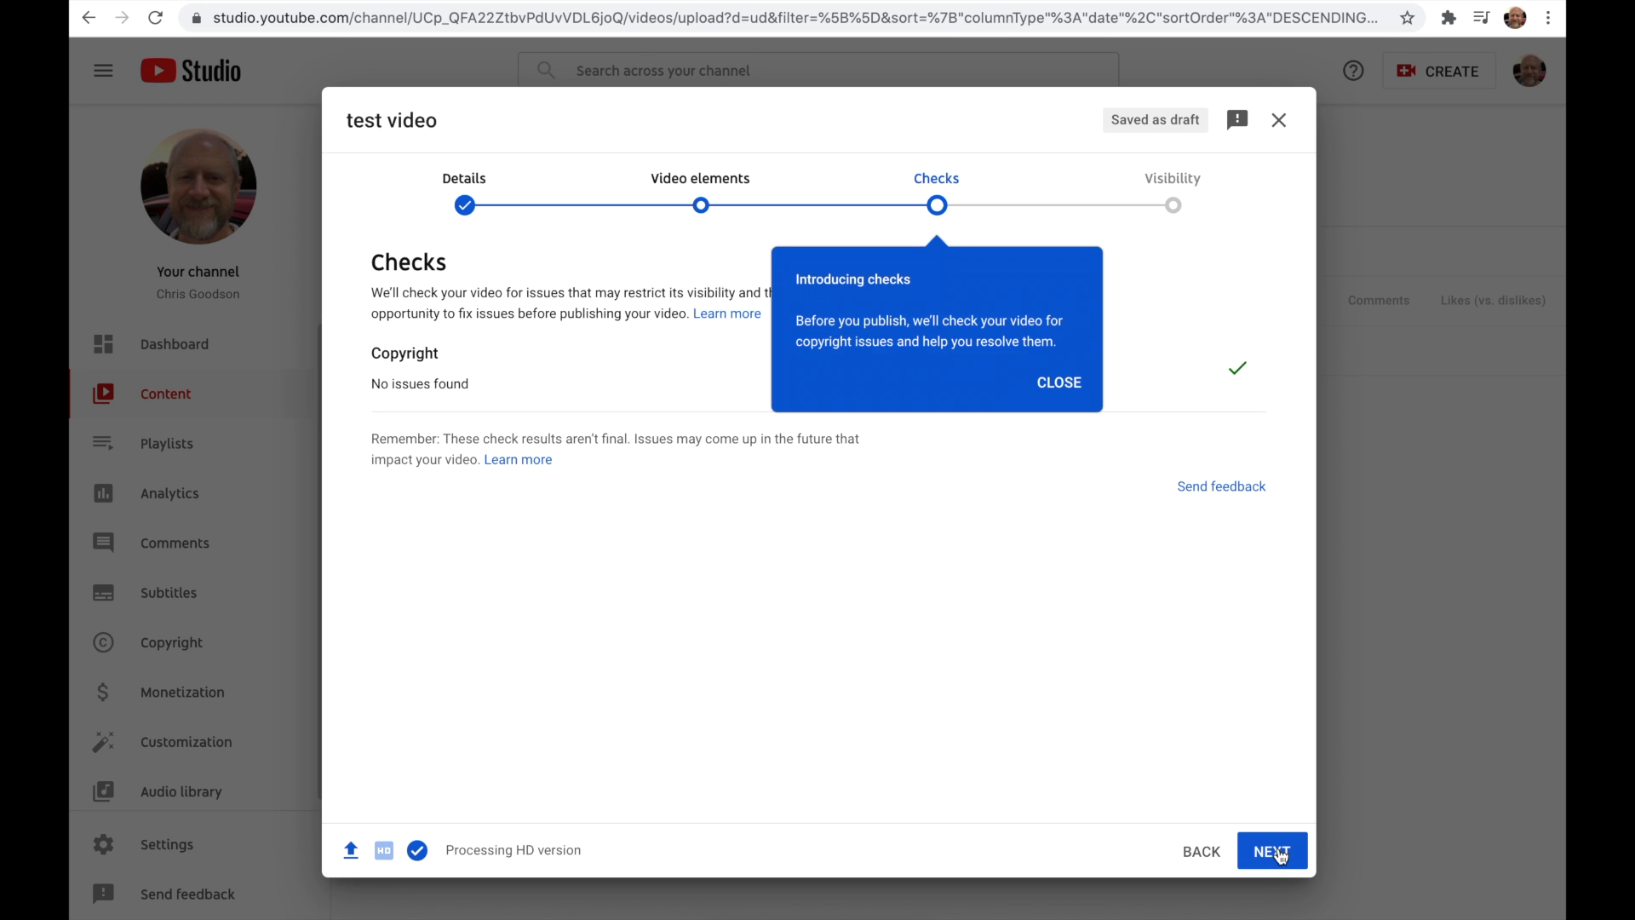
pyautogui.click(1063, 383)
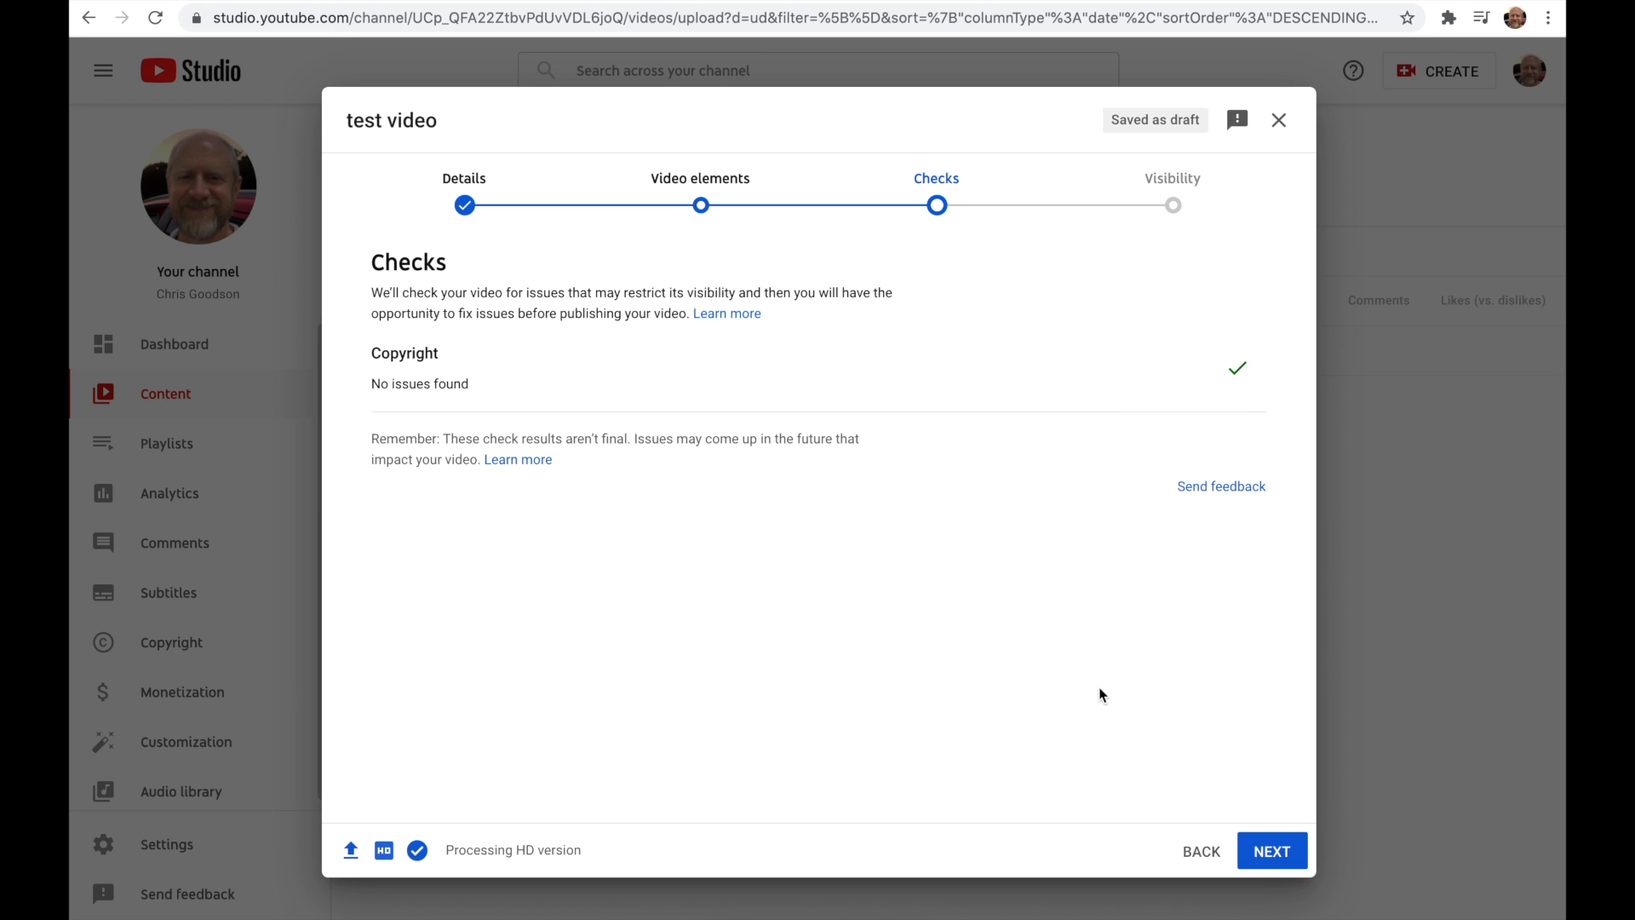
pyautogui.click(1272, 851)
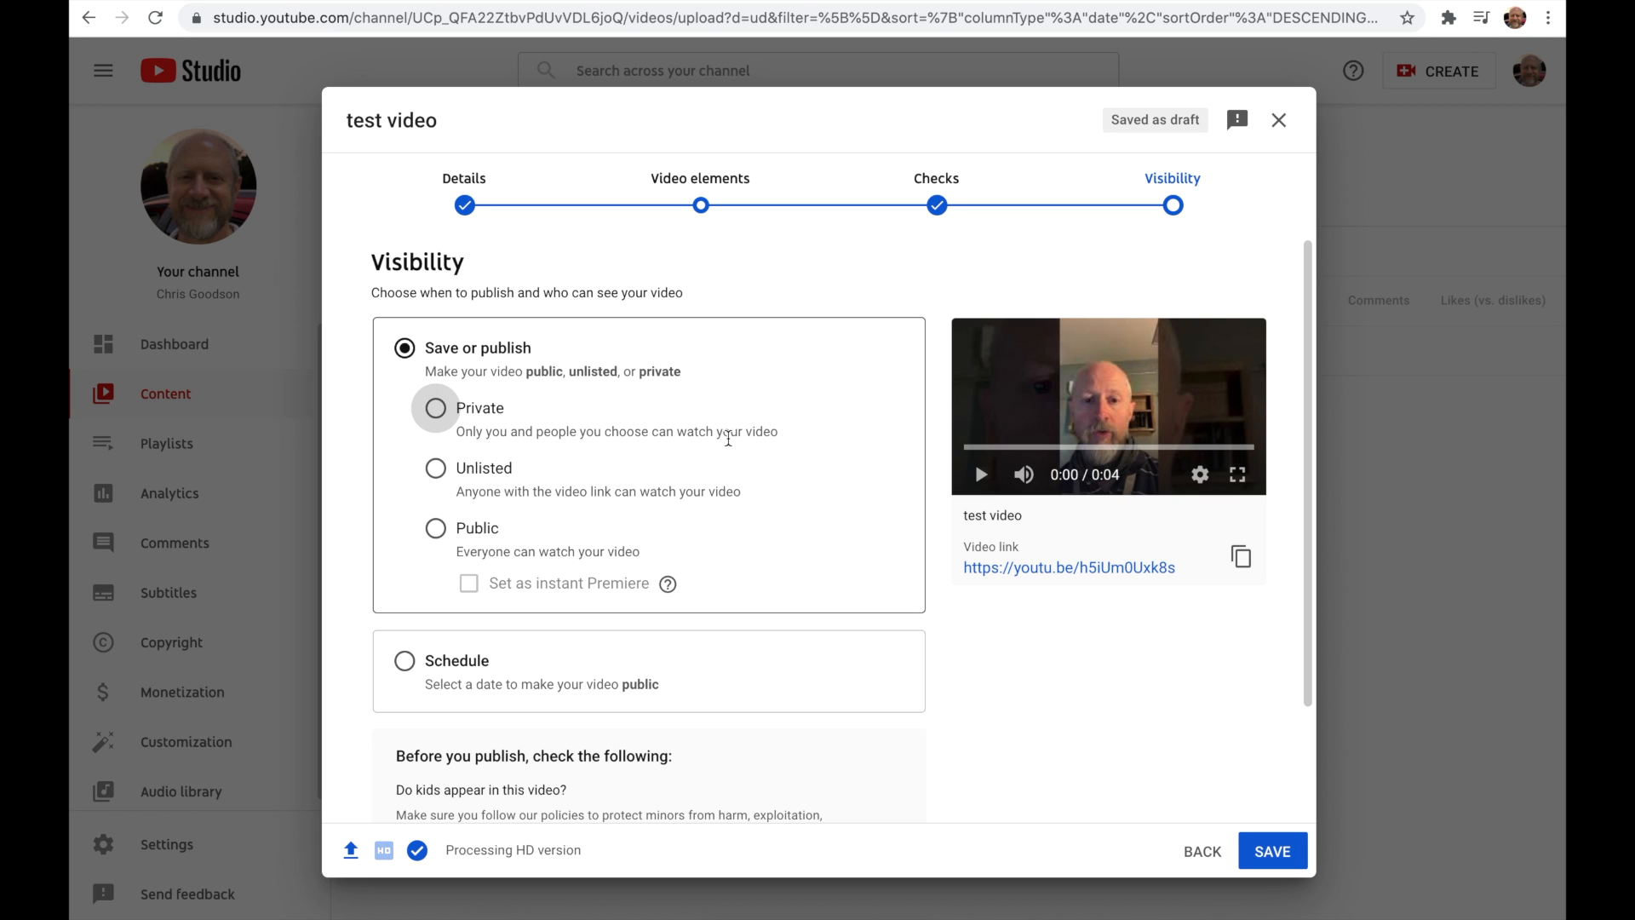
# Step: Try the Private, Public and Unlisted visibility options one after another
pyautogui.click(437, 410)
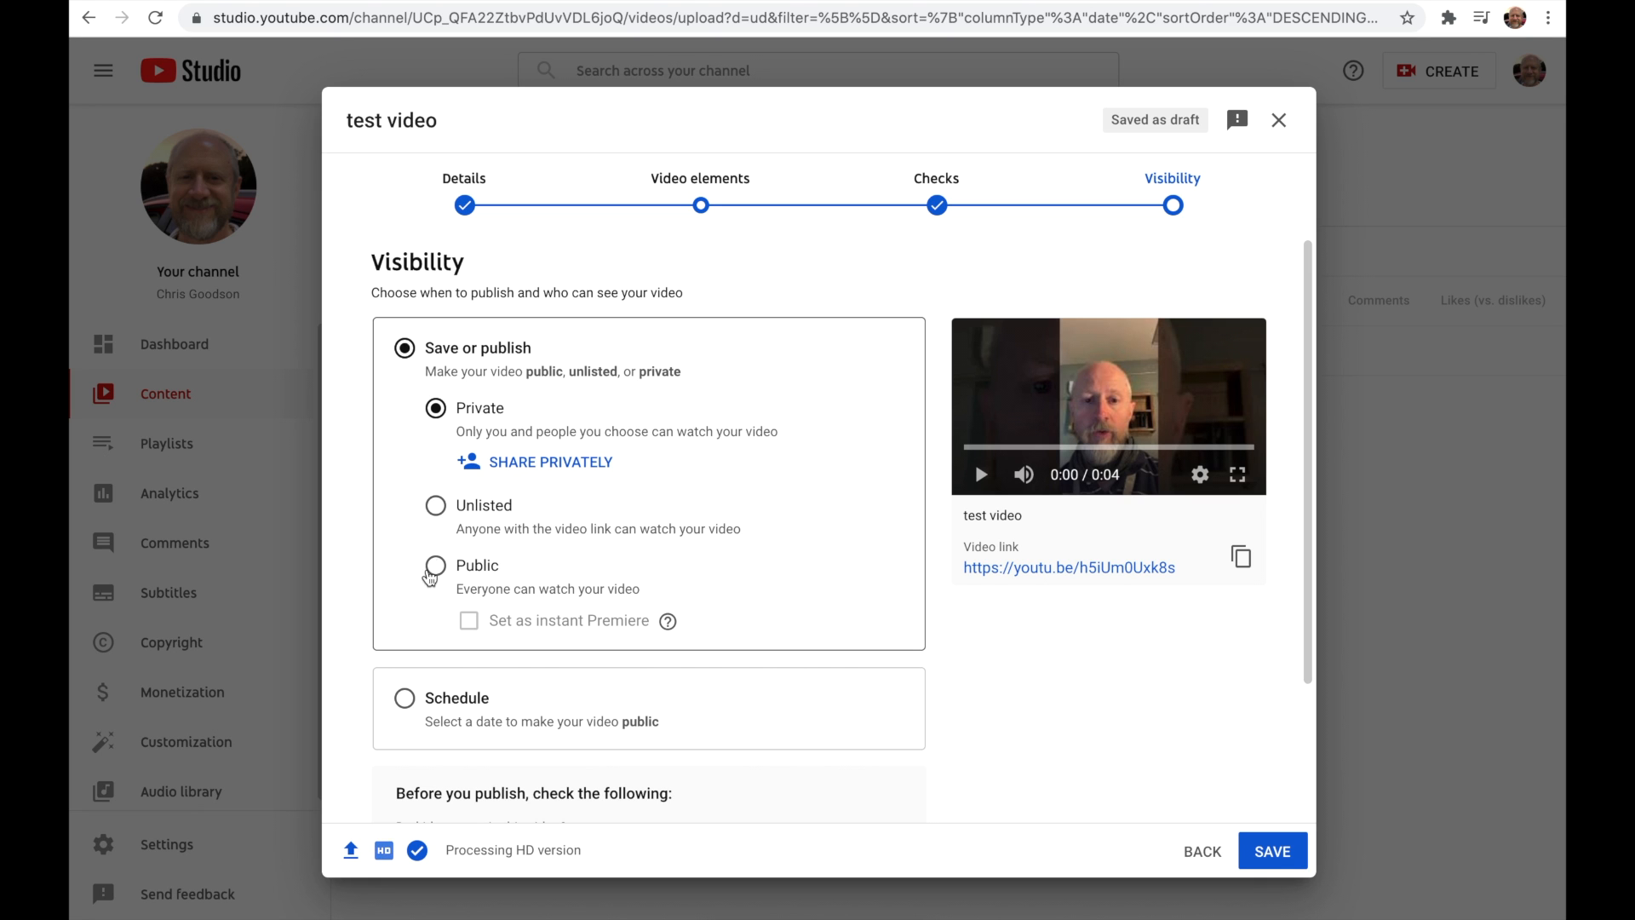
pyautogui.click(434, 565)
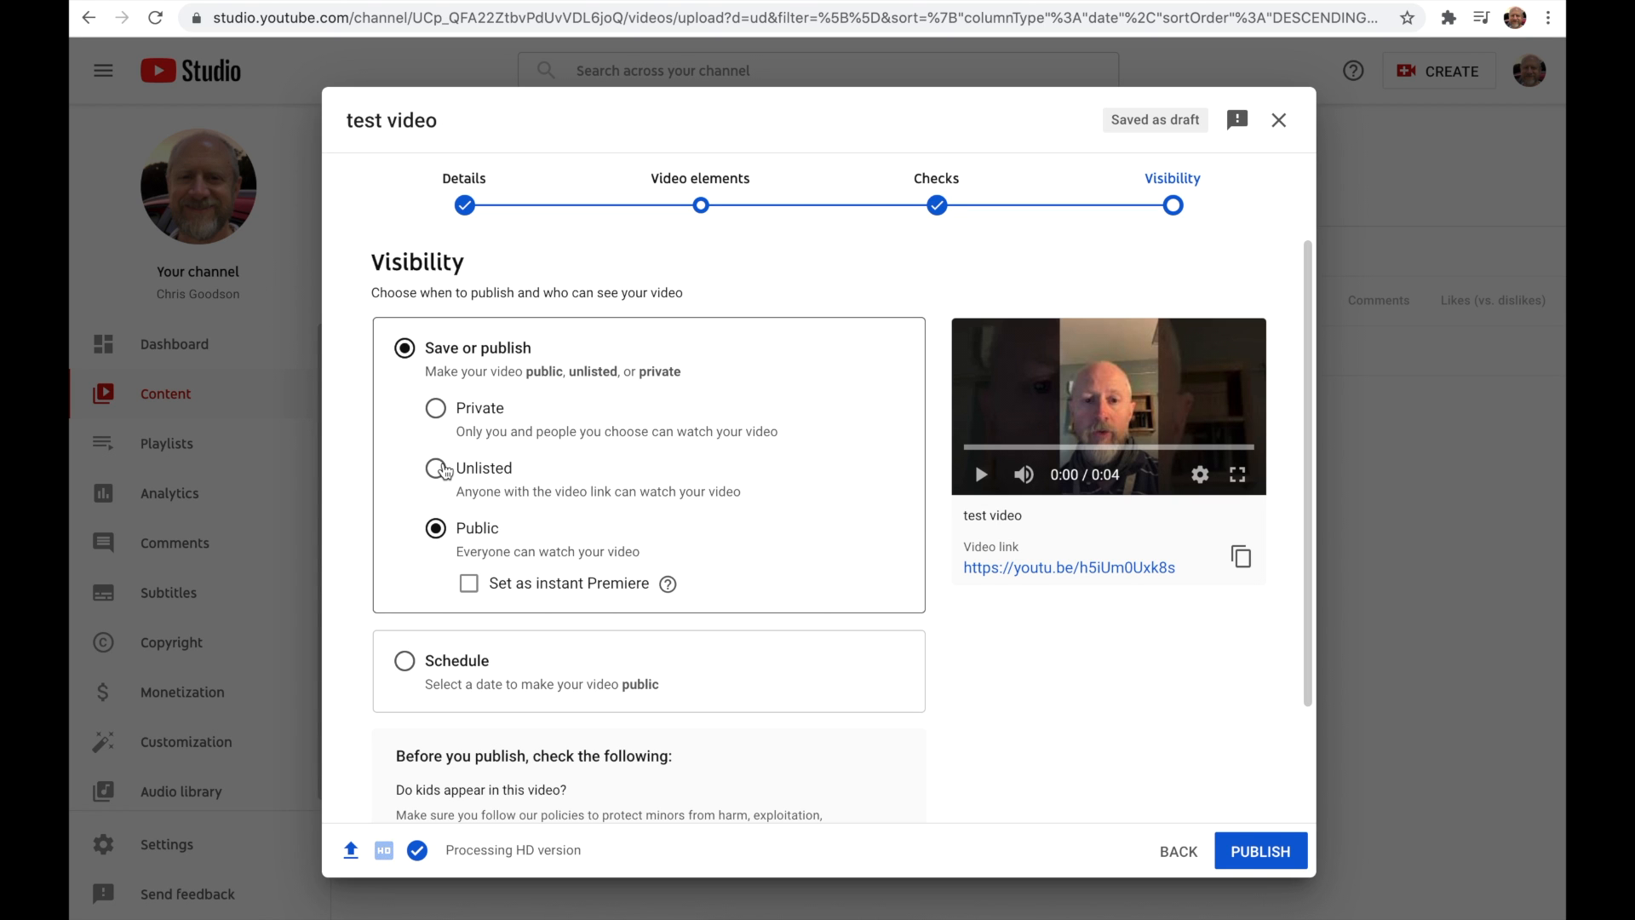
pyautogui.click(441, 471)
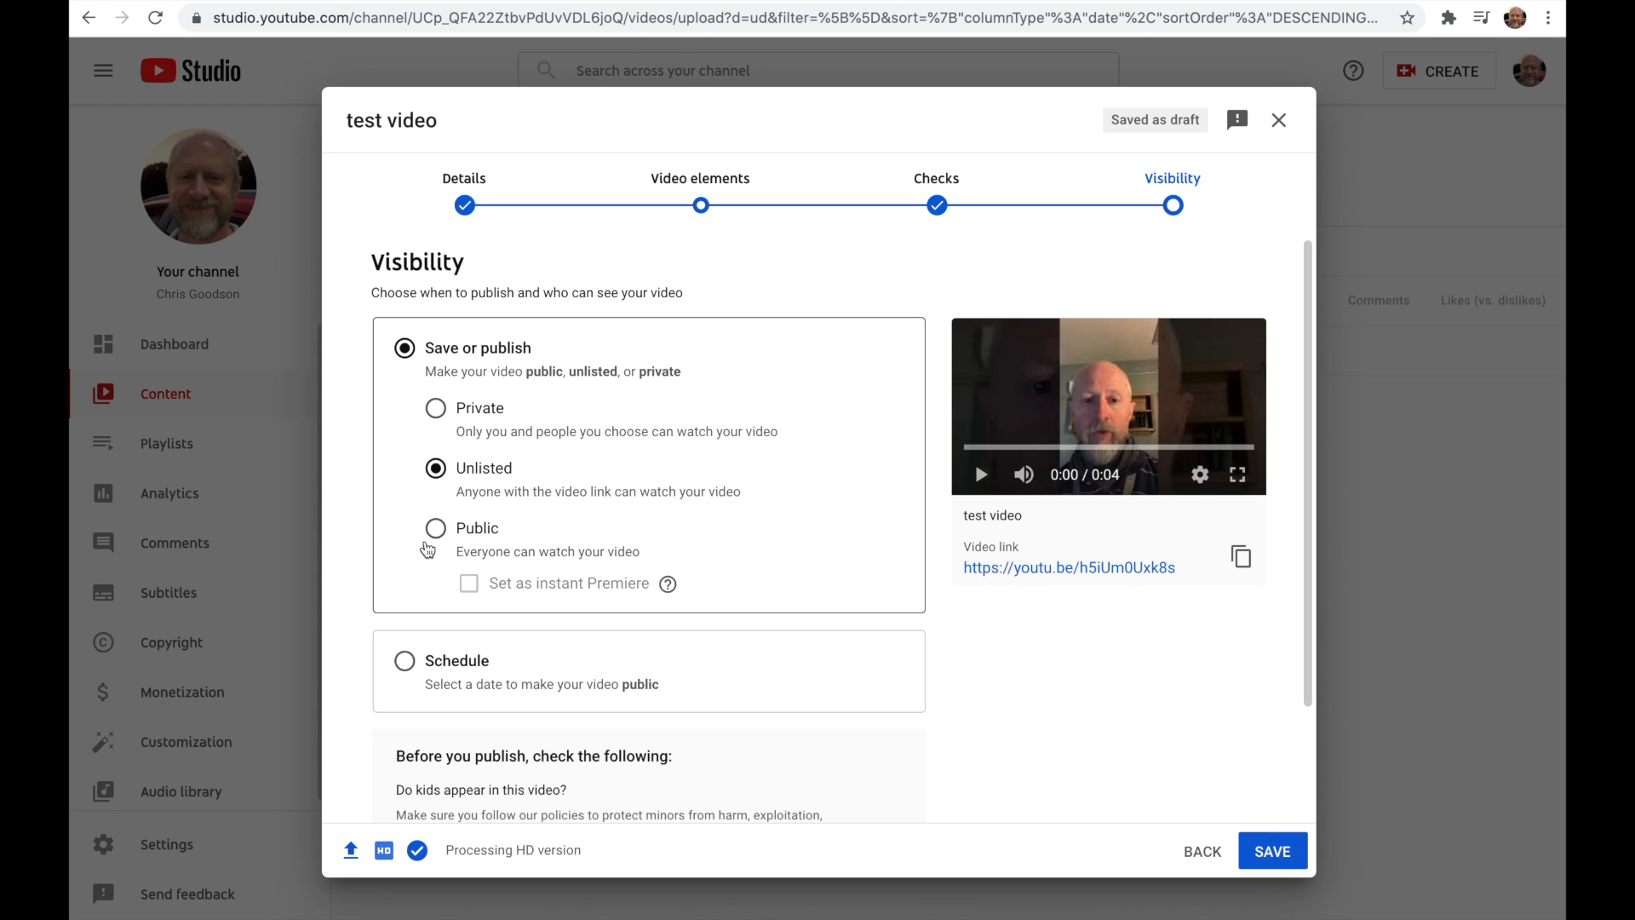
# Step: Set the video's visibility to Public and publish it
pyautogui.click(437, 533)
pyautogui.scroll(-3, 439, 535)
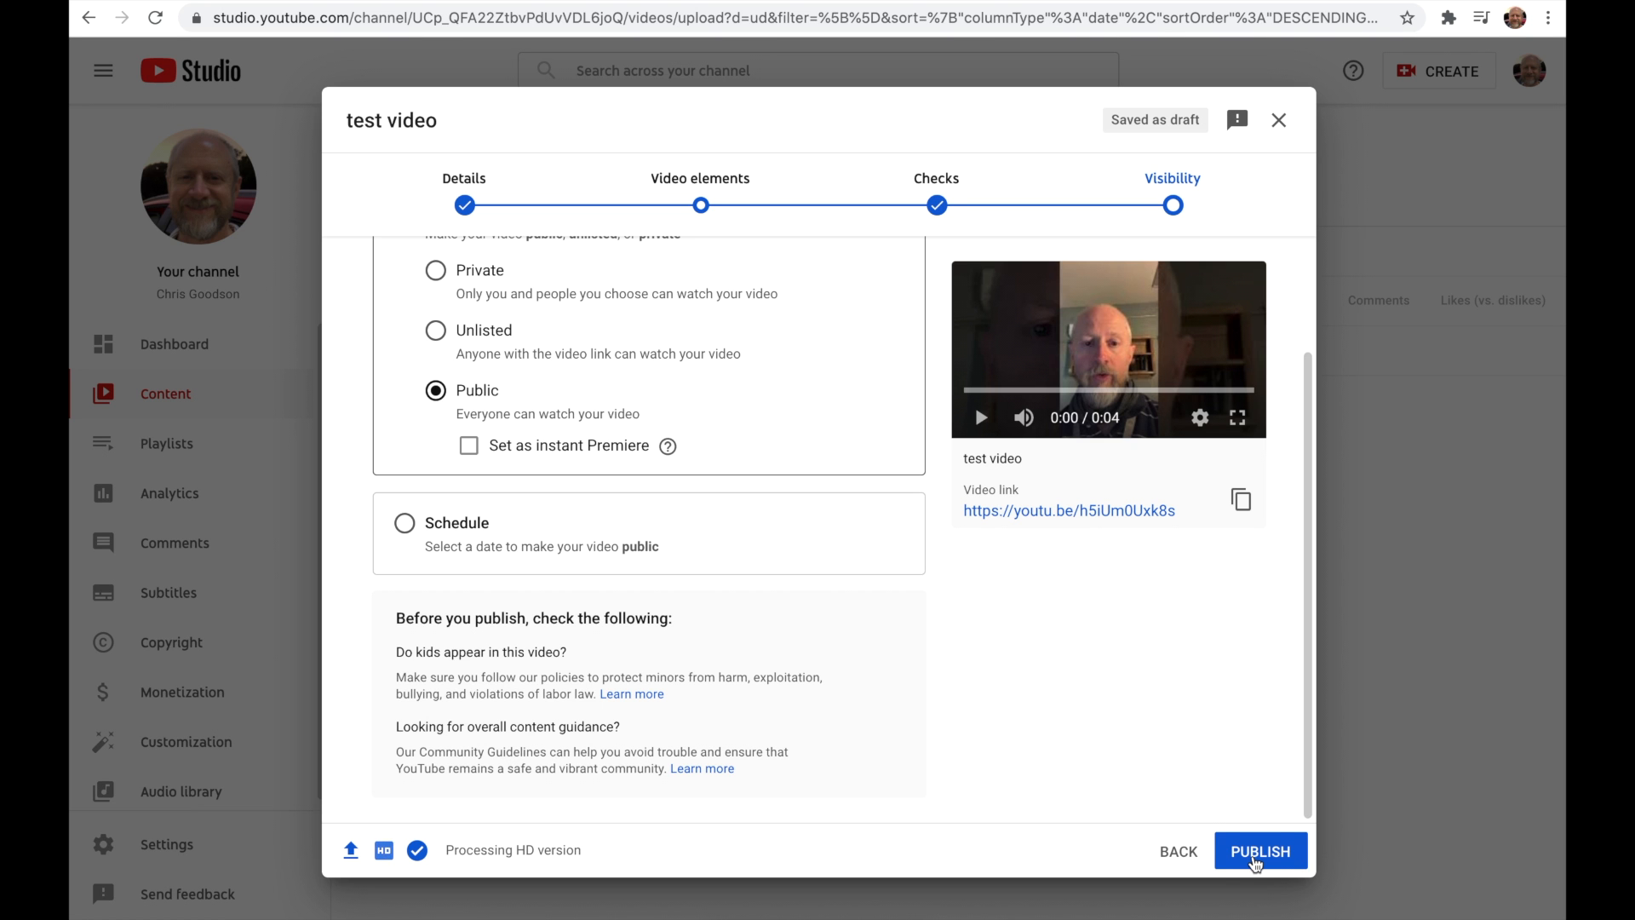
pyautogui.click(1255, 862)
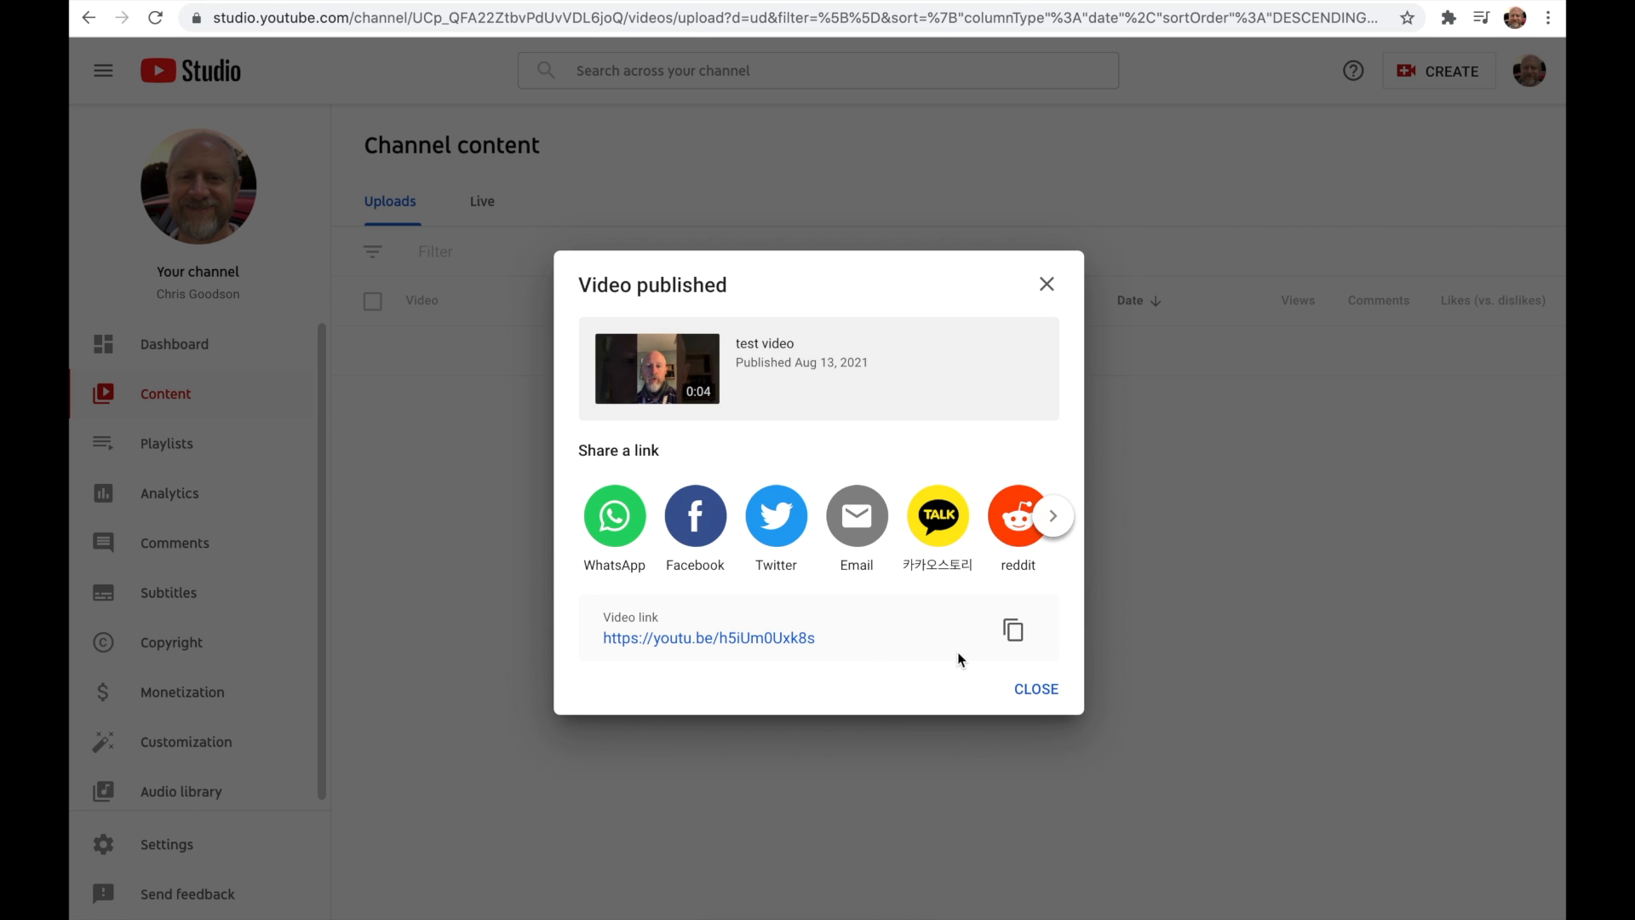
# Step: Copy the published video's link and open the video's details for editing
pyautogui.click(1020, 642)
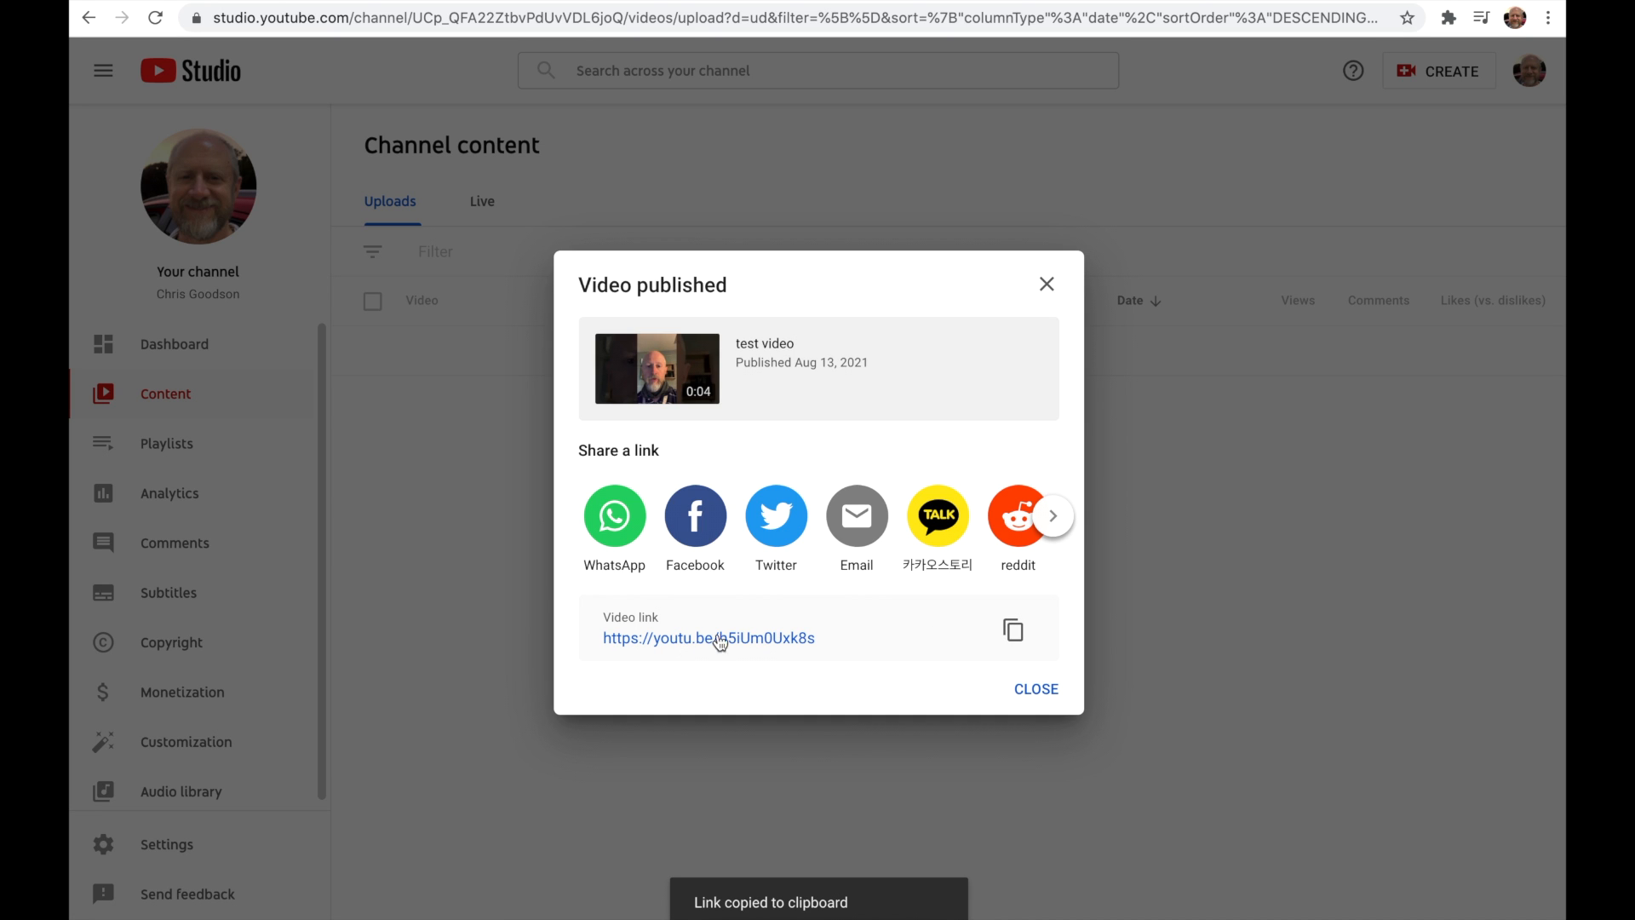
pyautogui.click(1046, 689)
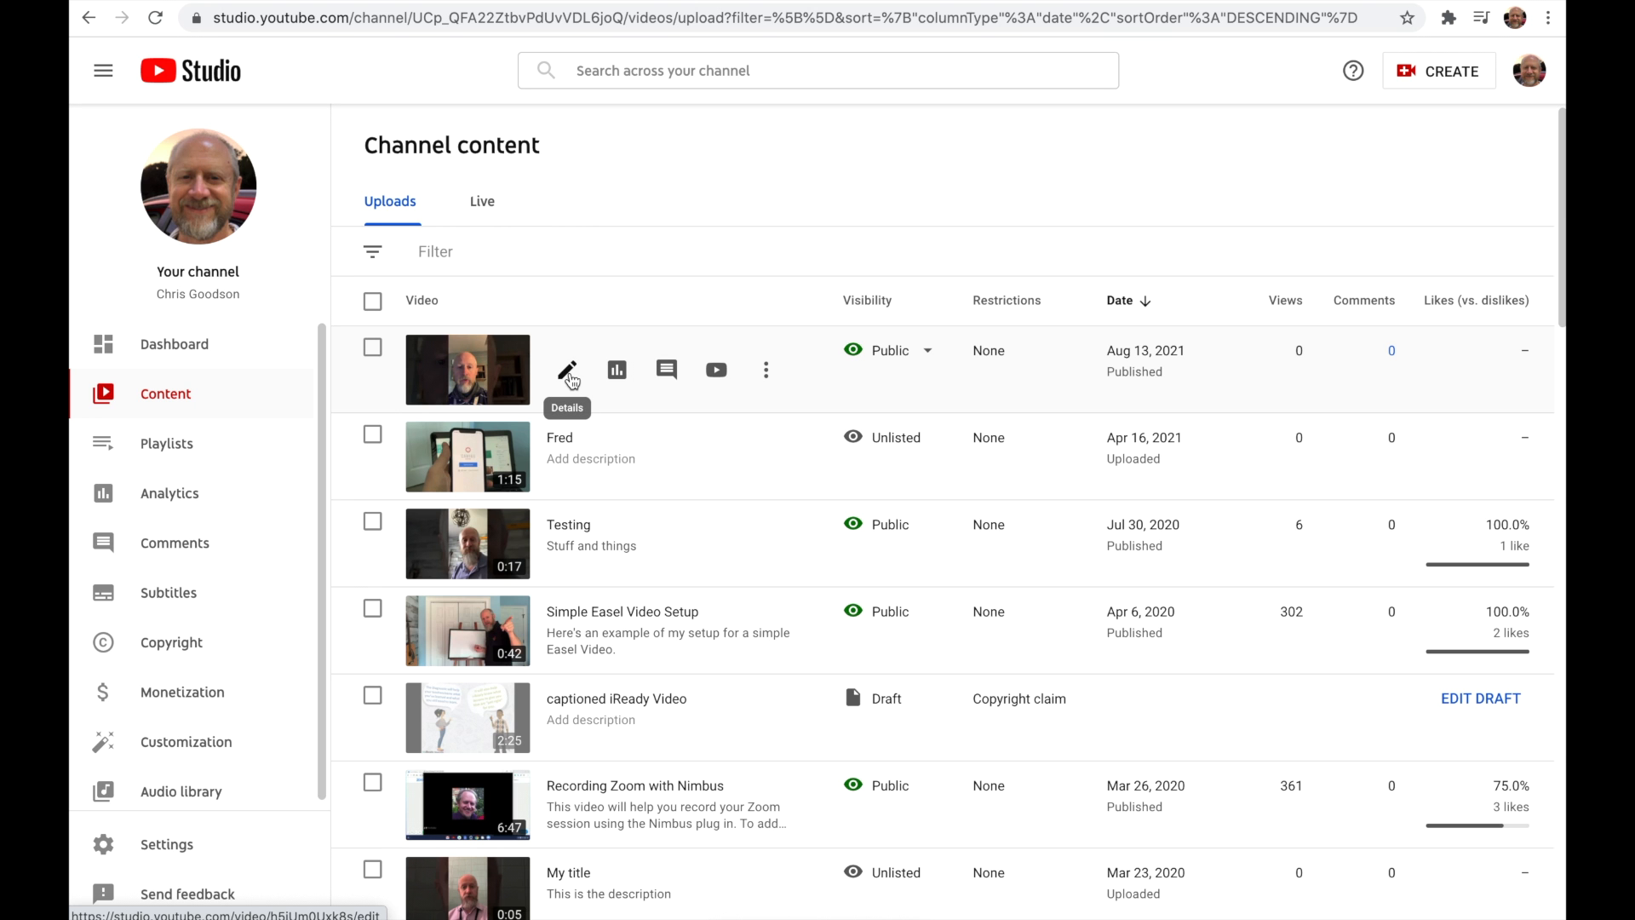
pyautogui.click(568, 372)
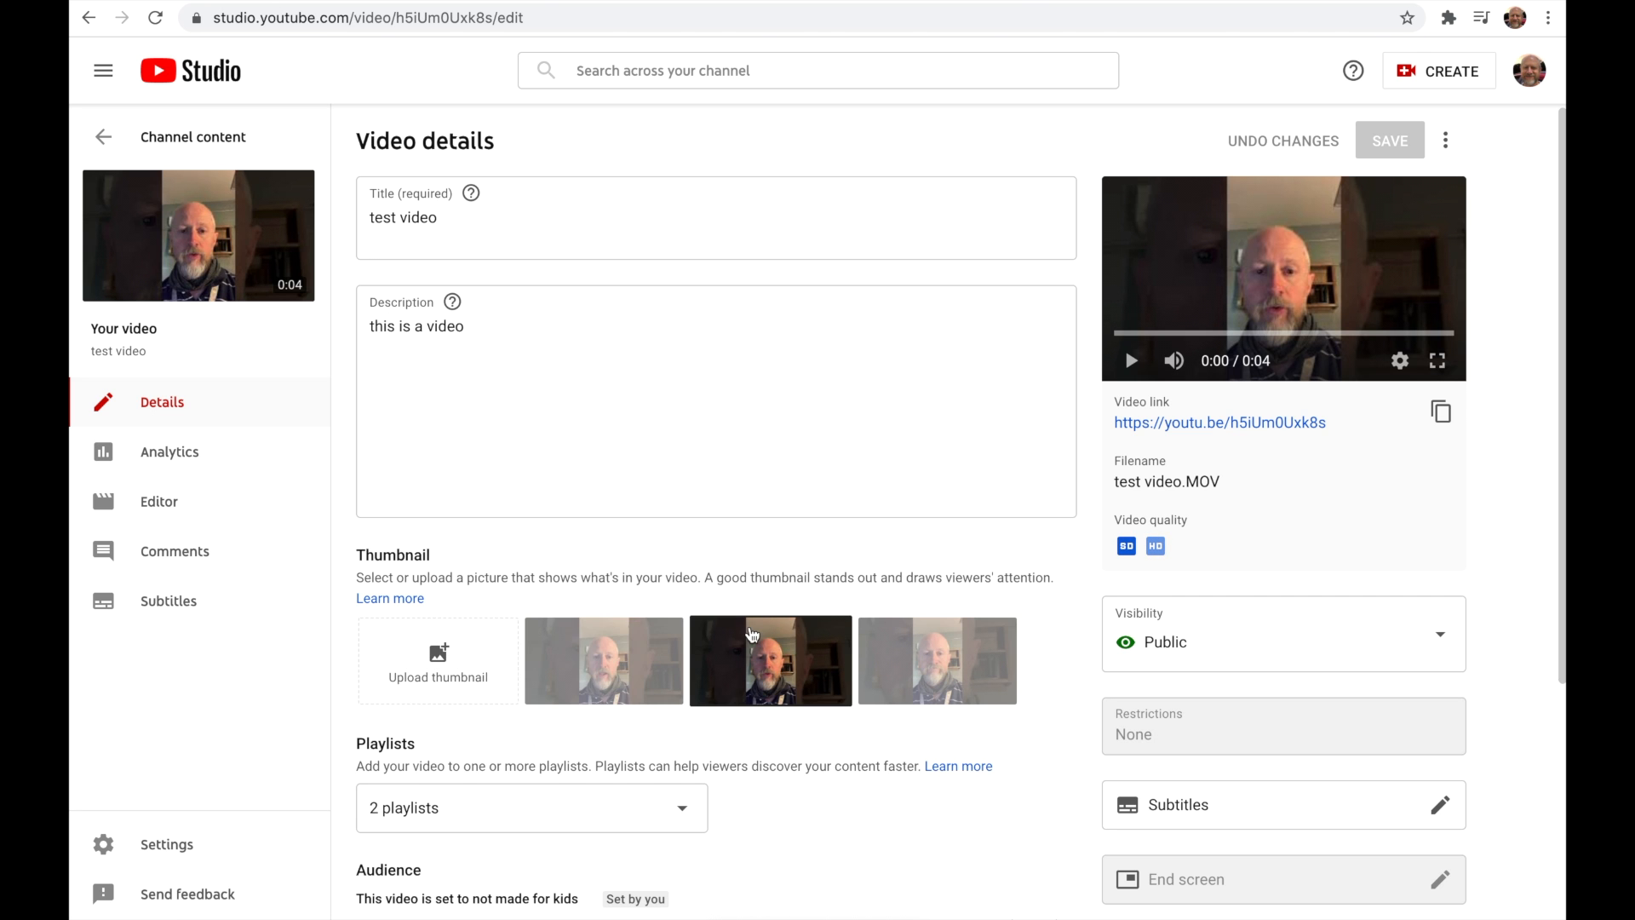
# Step: Try the first and third auto-generated thumbnails, and go back to the second one
pyautogui.click(659, 672)
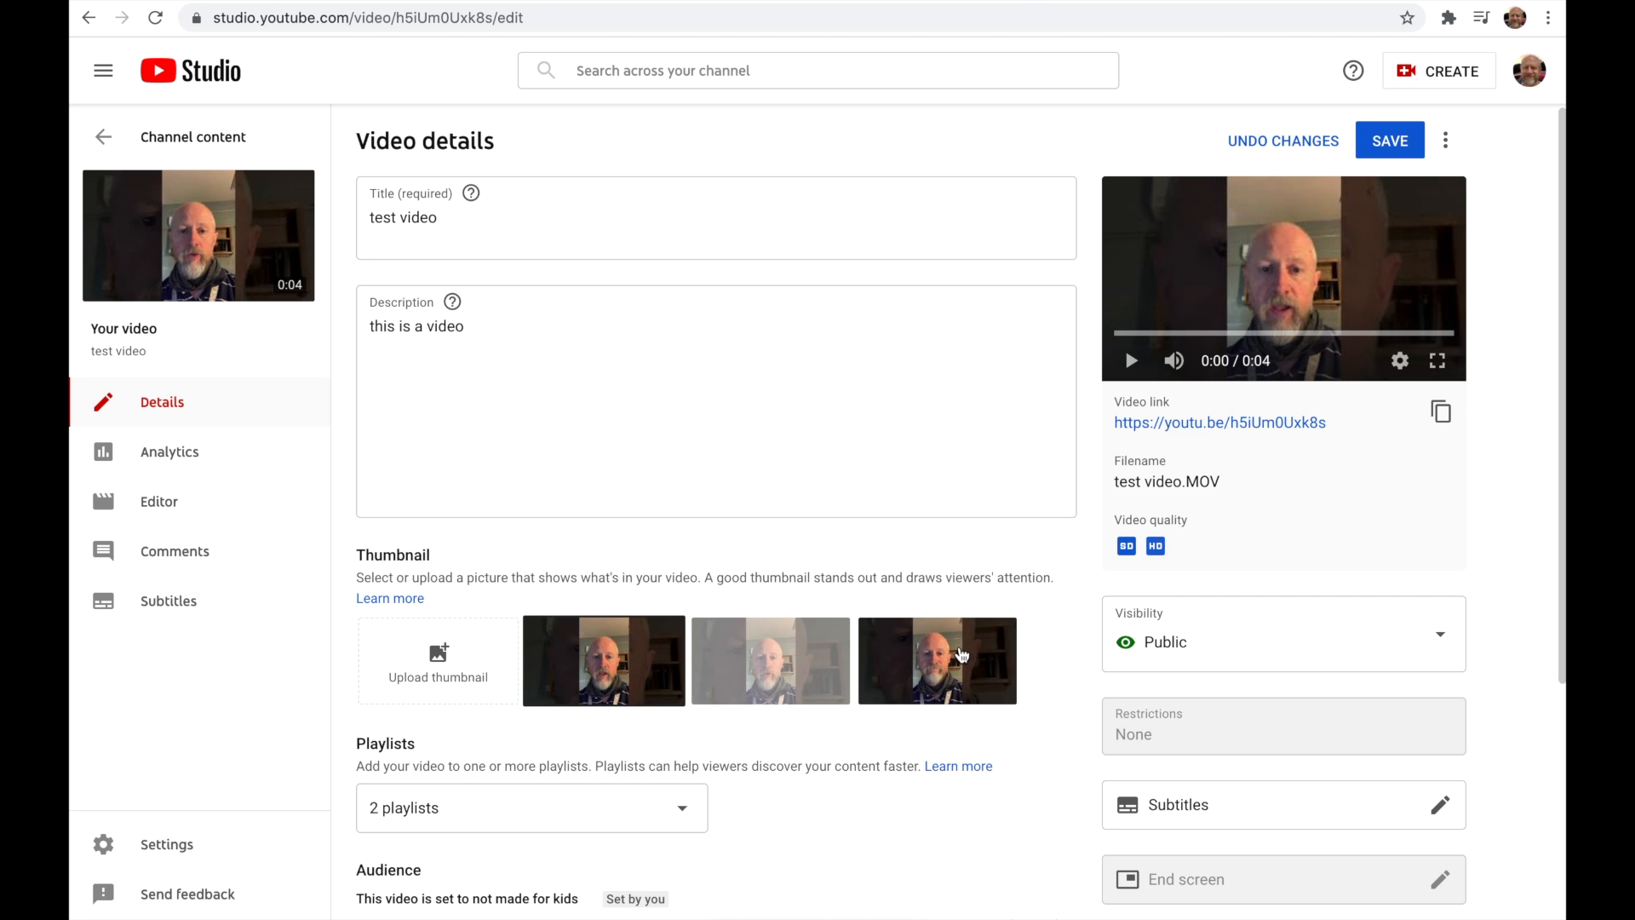
pyautogui.click(960, 654)
pyautogui.click(761, 631)
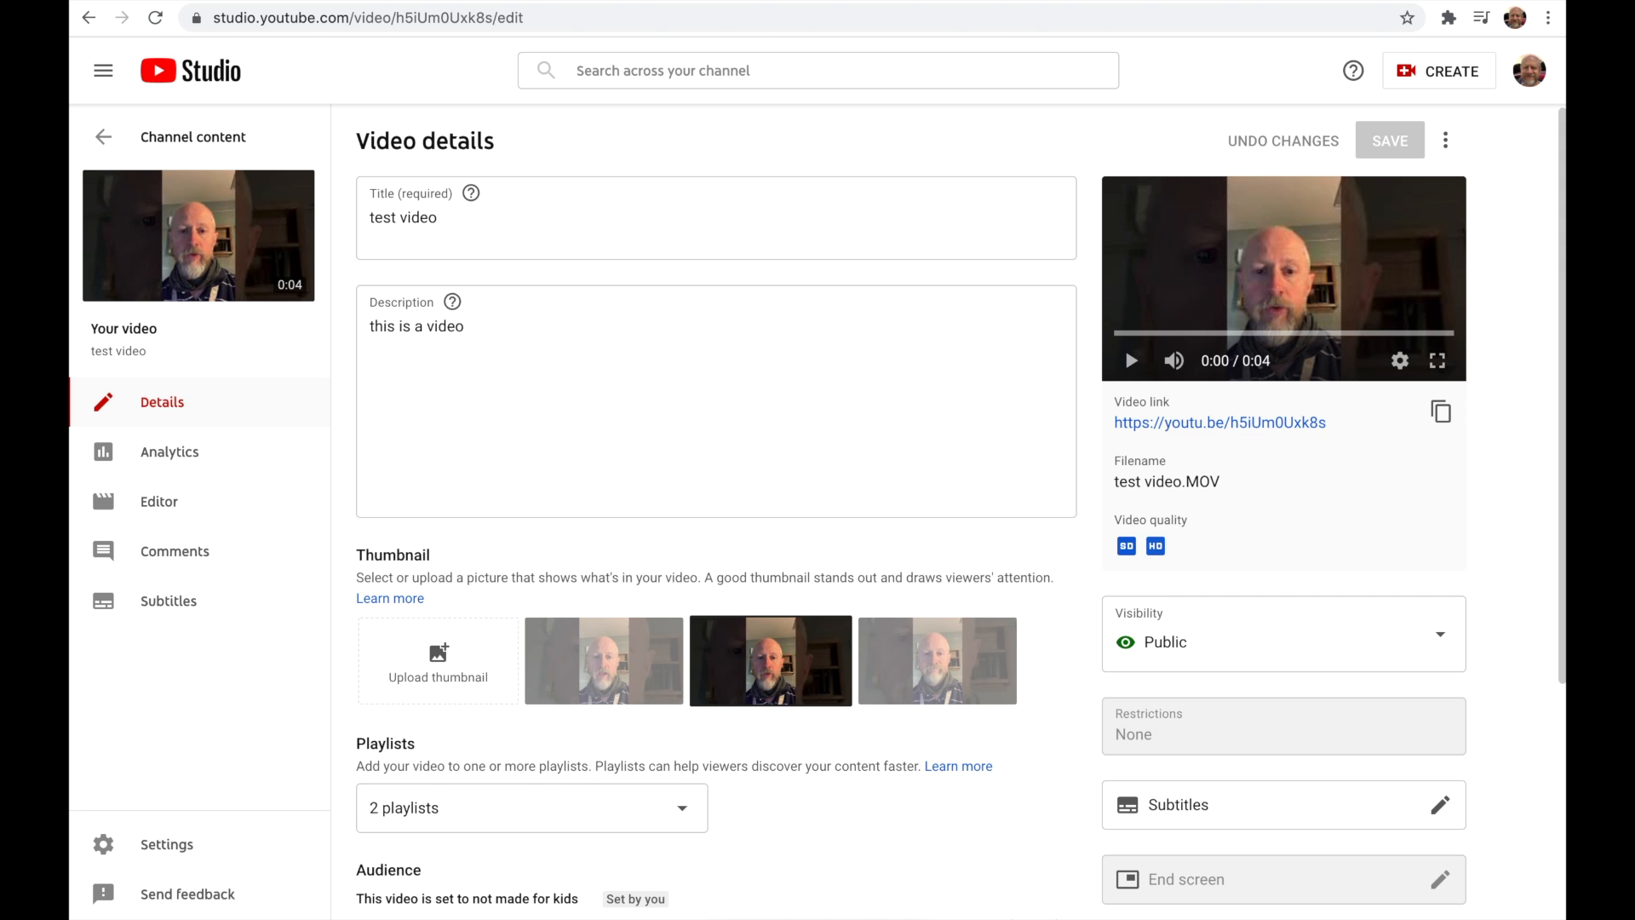
# Step: Upload the Canvas "Module Requirements for Playlists" image as the video's custom thumbnail and save the changes
pyautogui.moveTo(1447, 681); pyautogui.dragTo(442, 677)
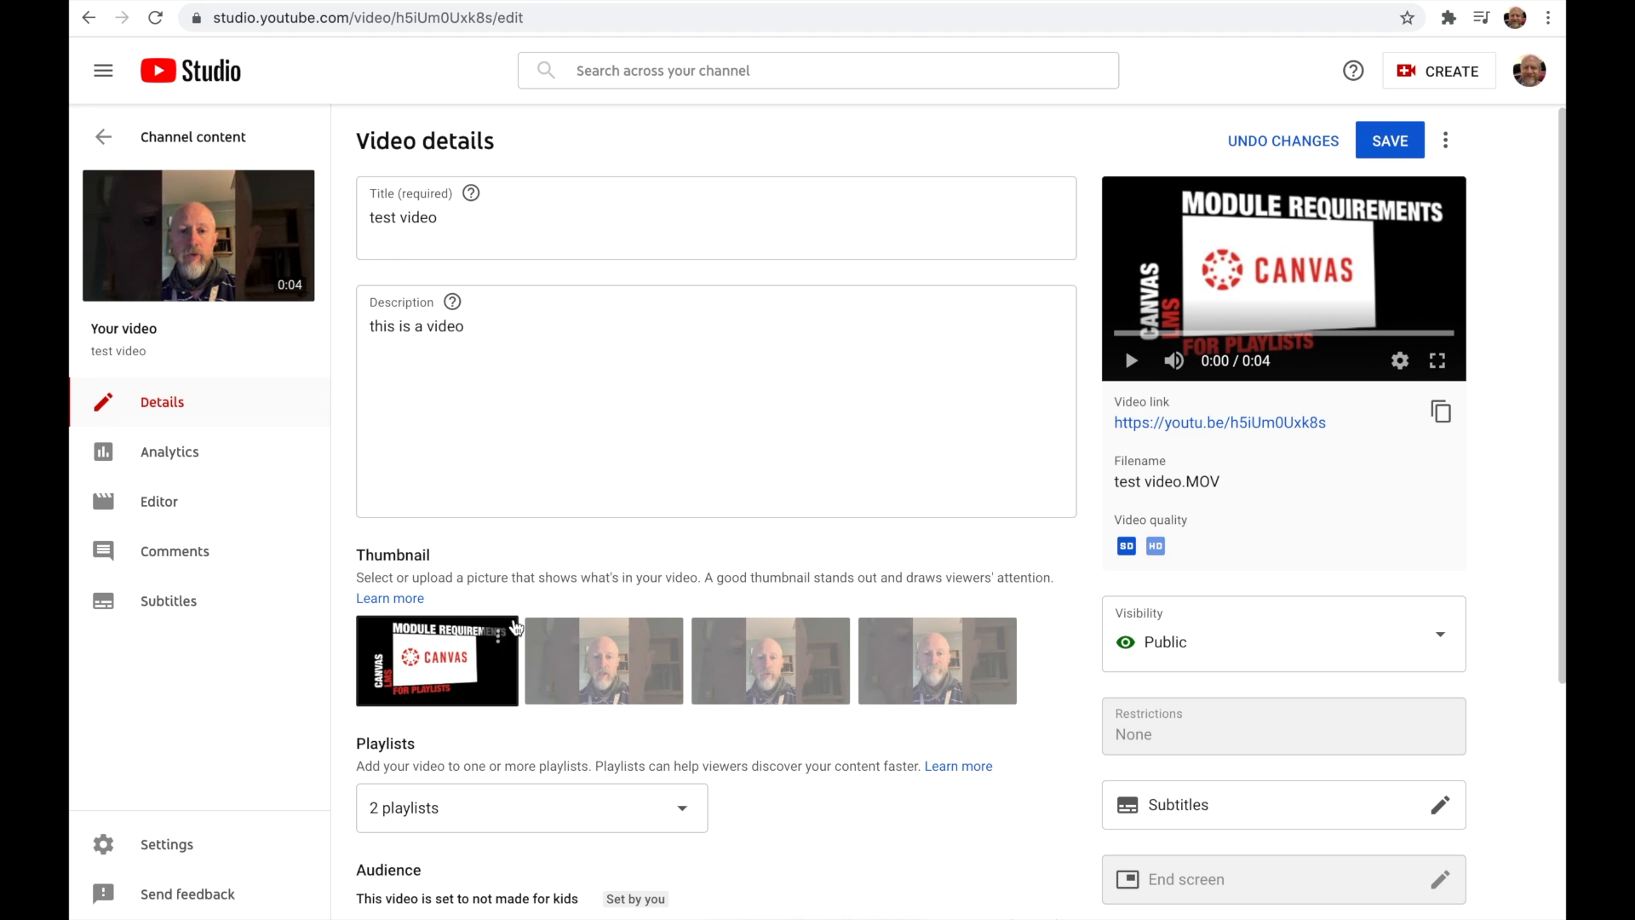
pyautogui.moveTo(1120, 546)
pyautogui.click(1390, 144)
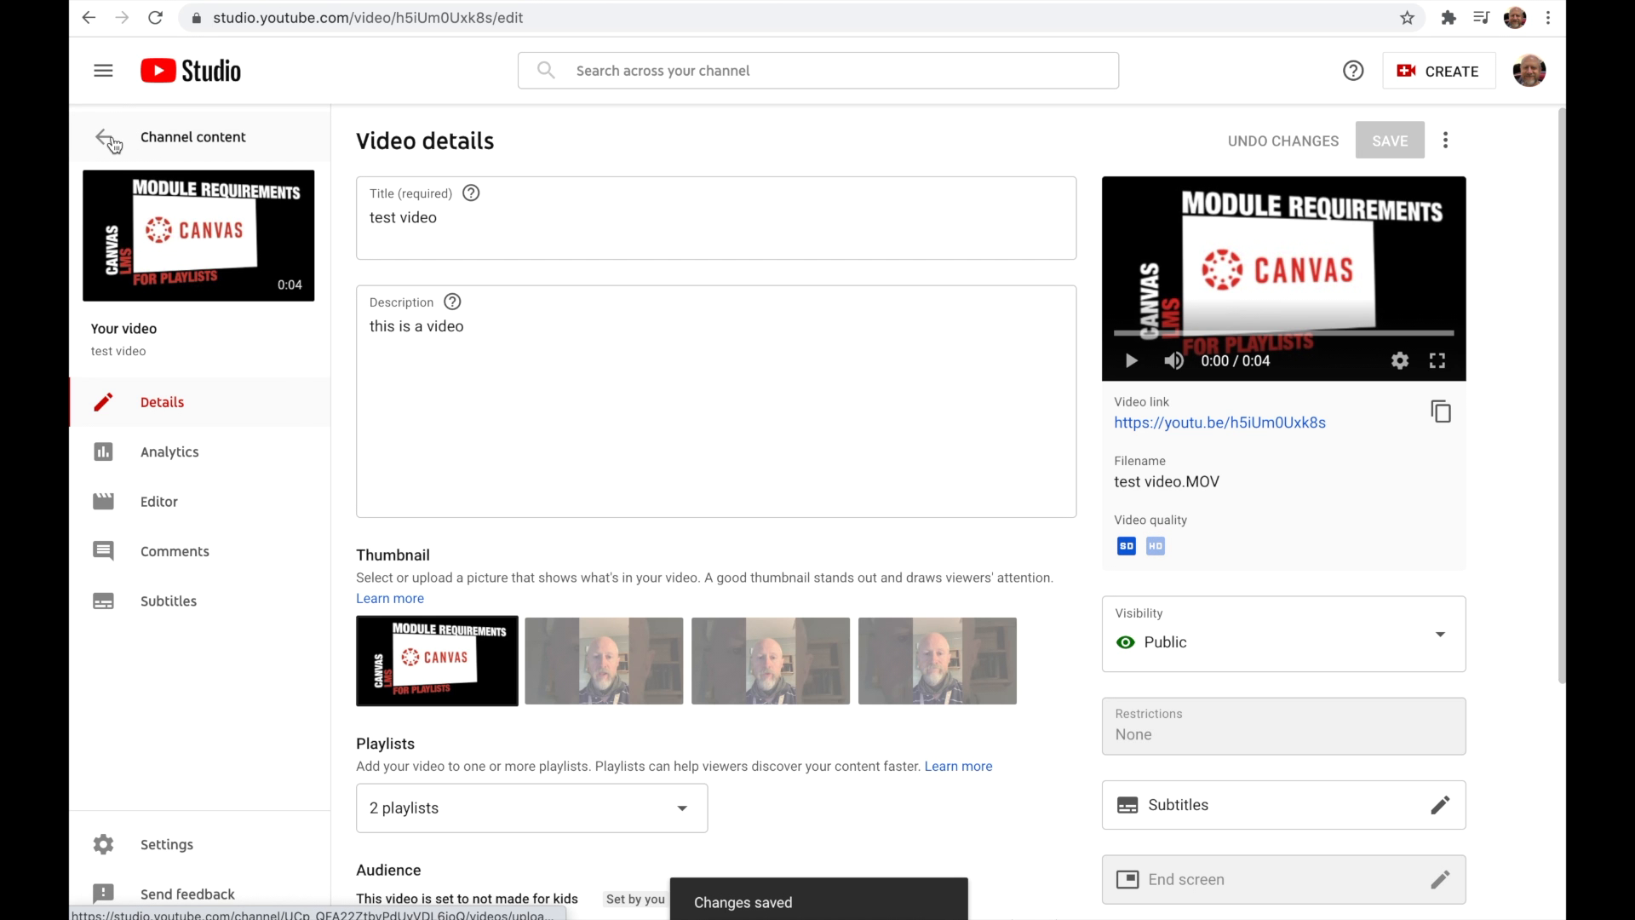
# Step: Reopen the test video's details from the channel content list and open the video for viewing
pyautogui.click(110, 140)
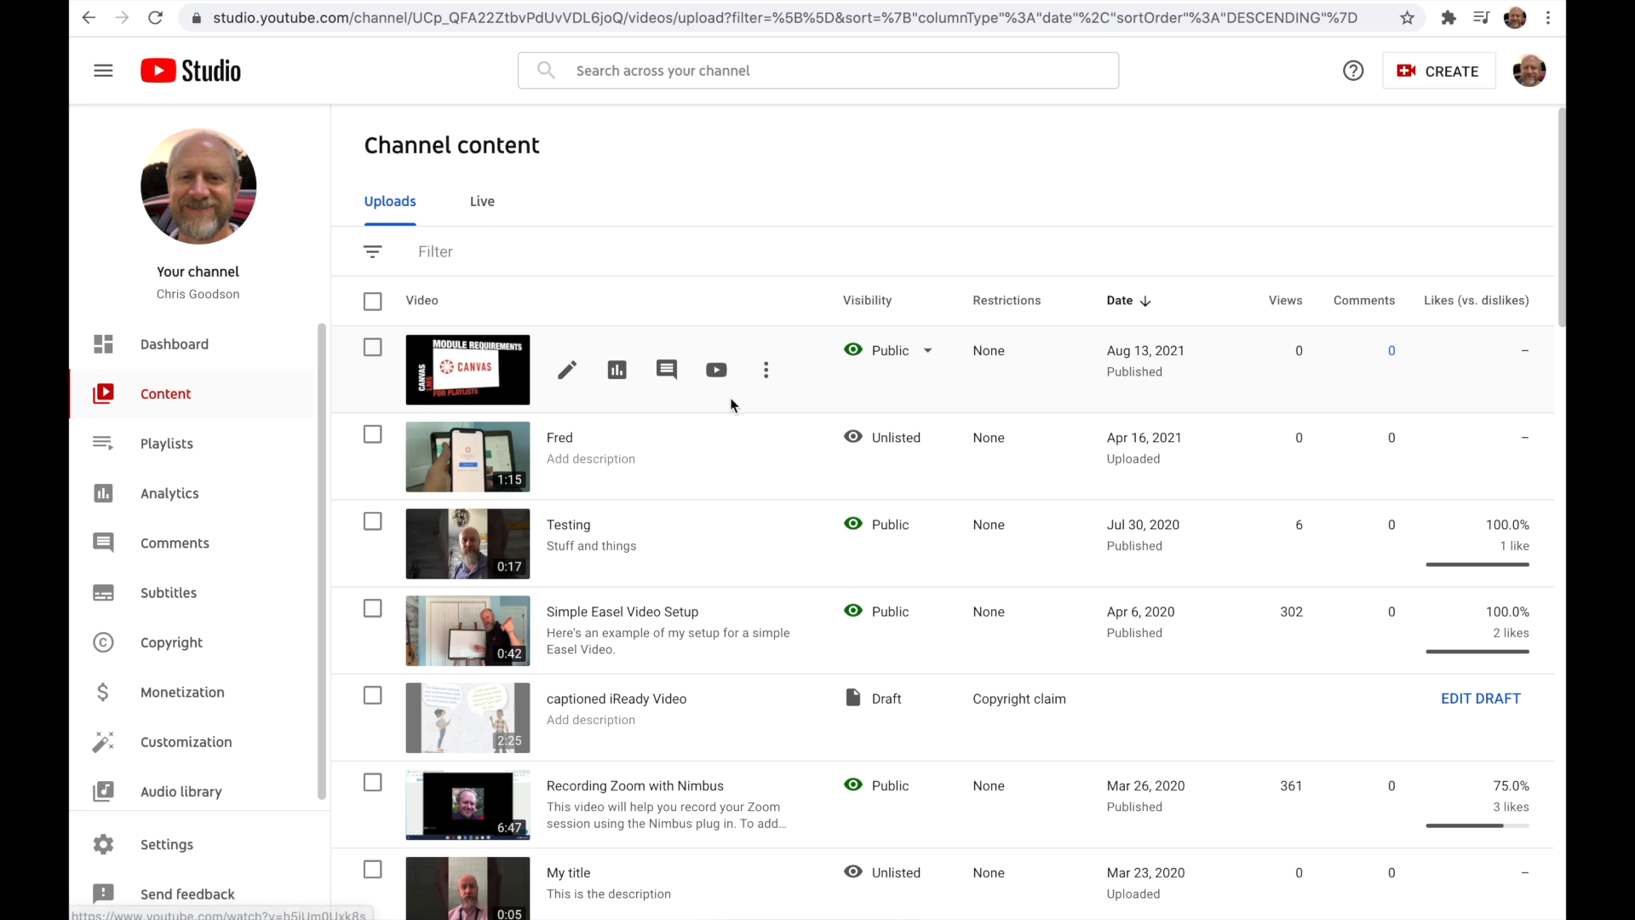
pyautogui.click(485, 369)
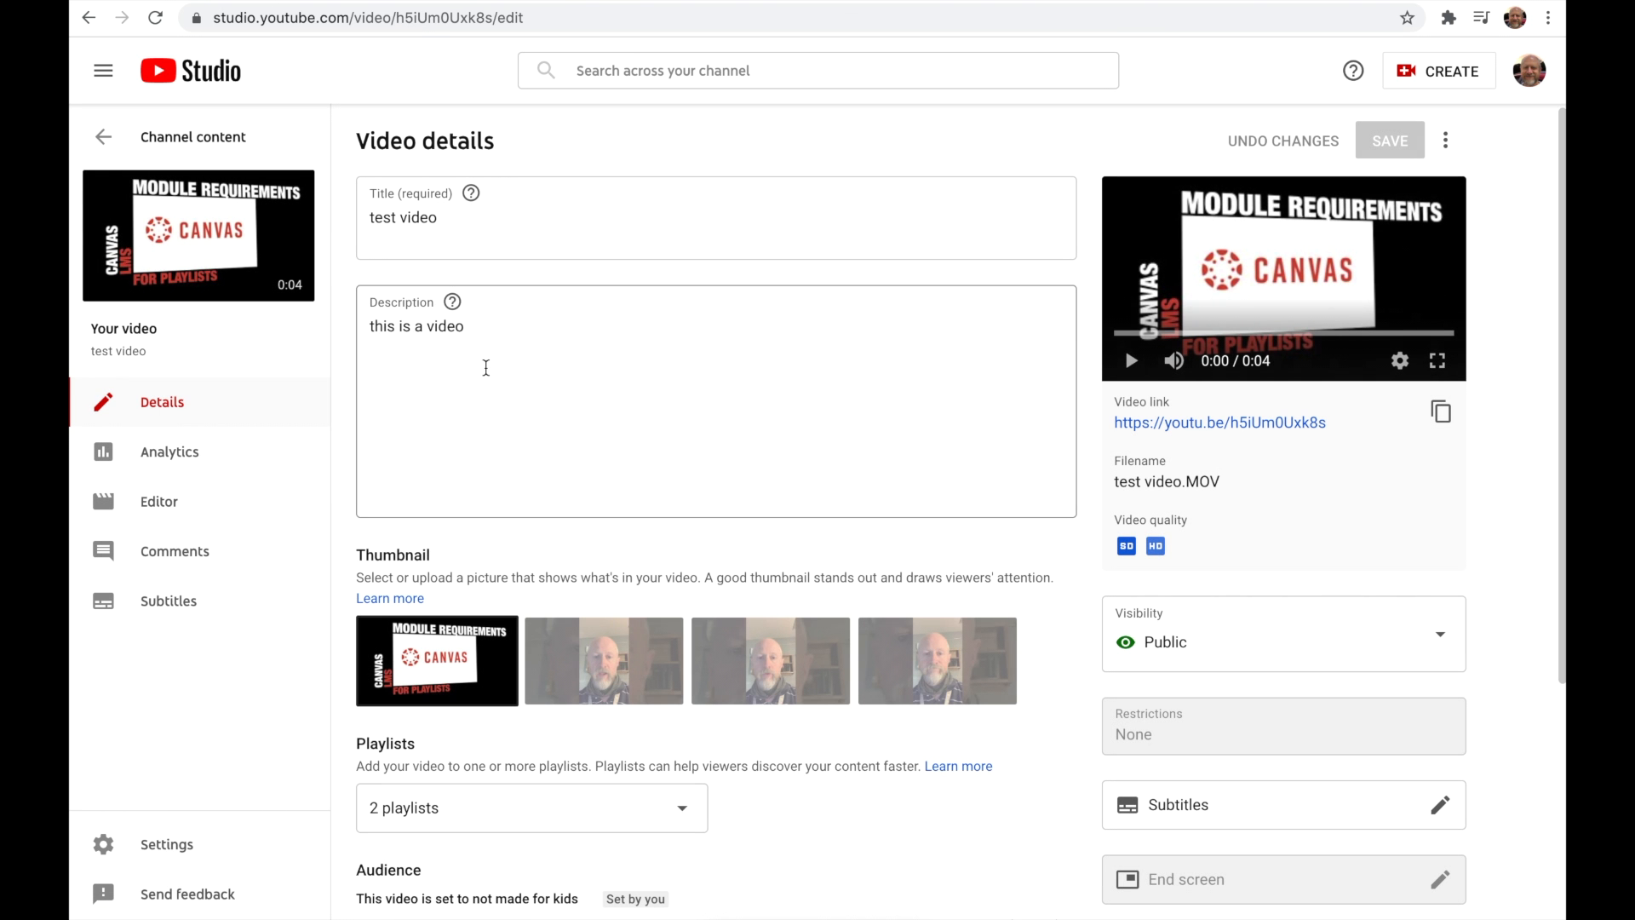
pyautogui.click(199, 244)
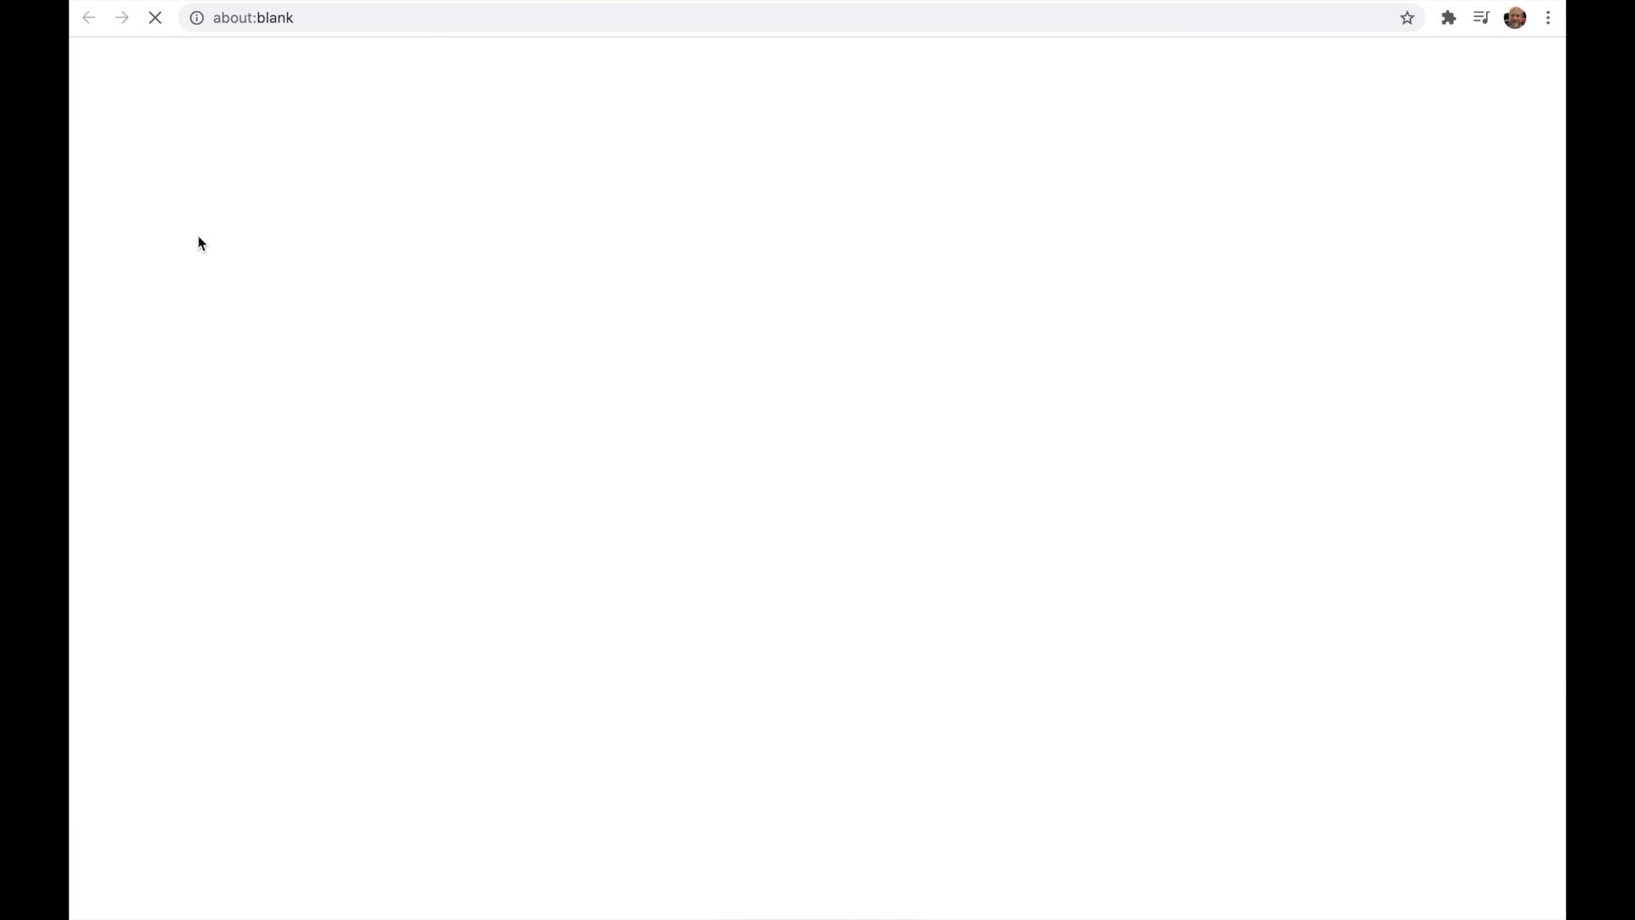